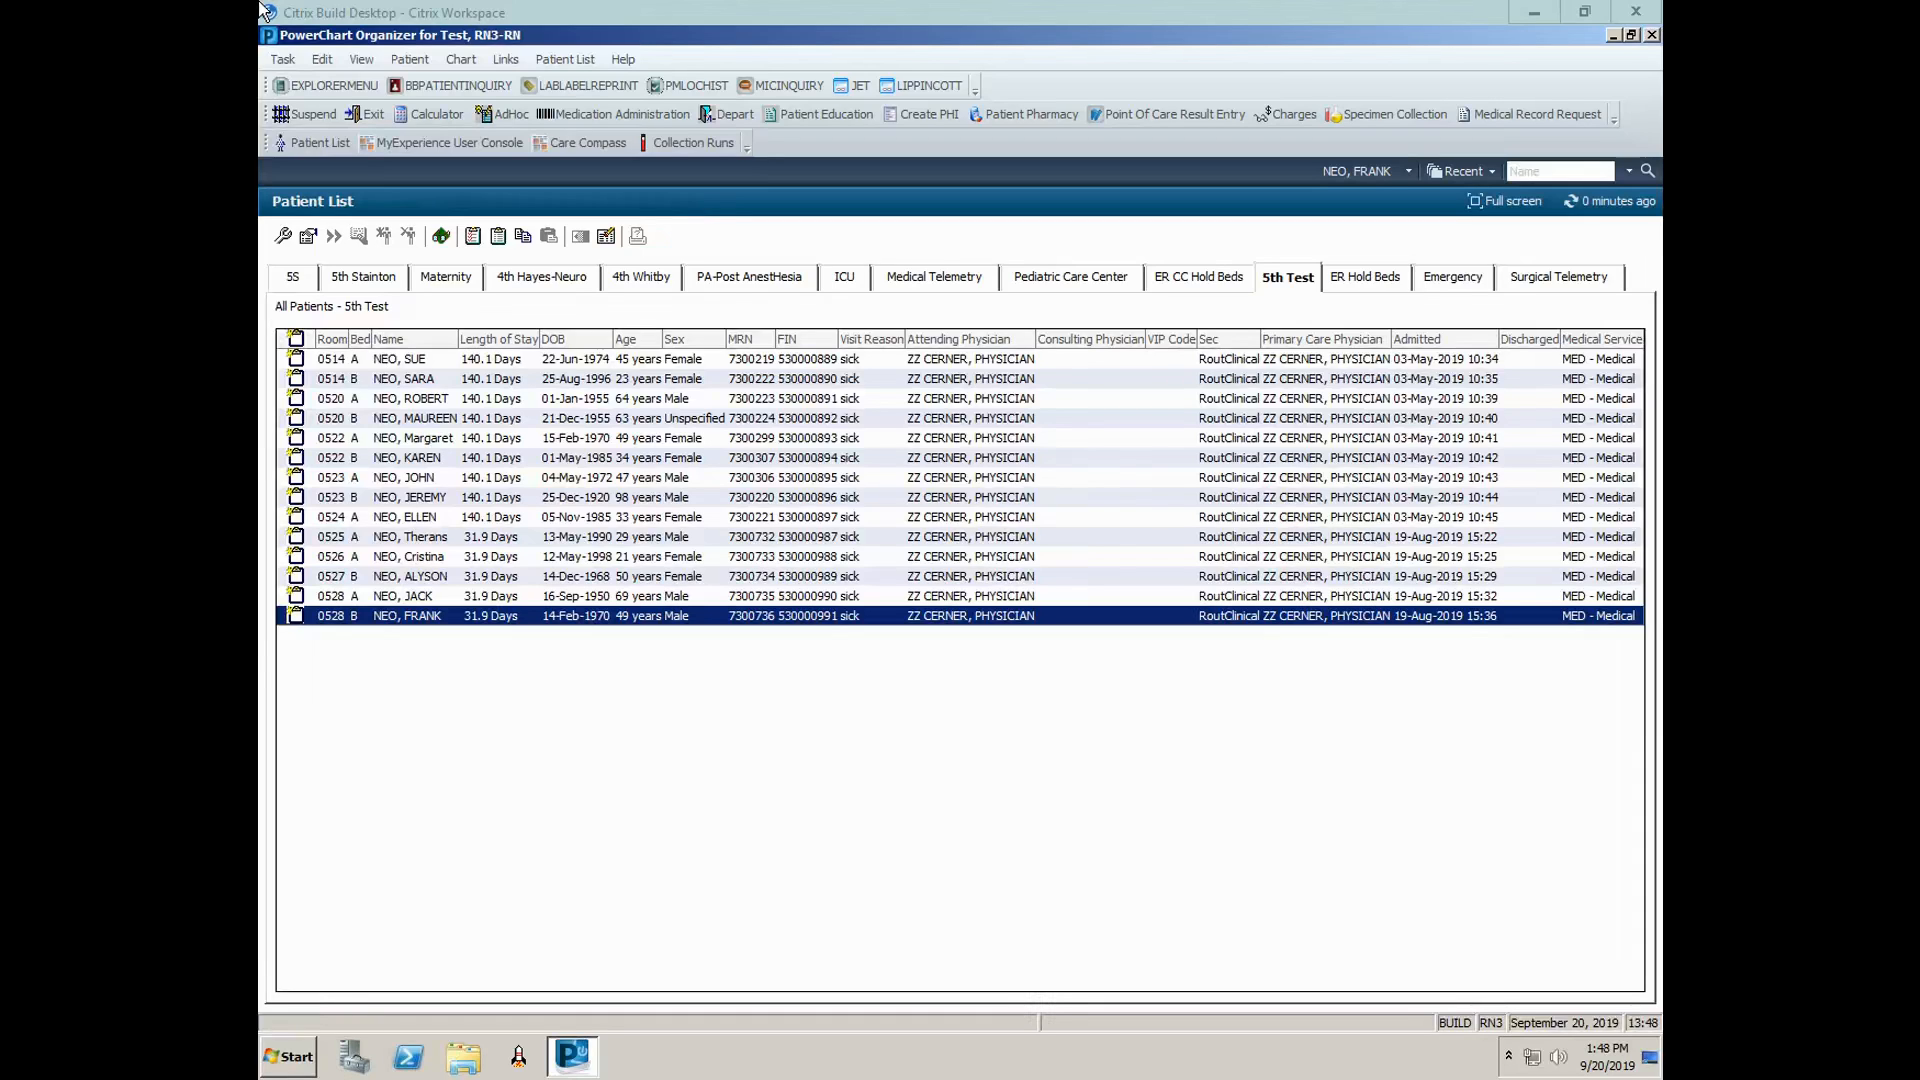
# Start a new patient list of the Location type
pyautogui.click(284, 237)
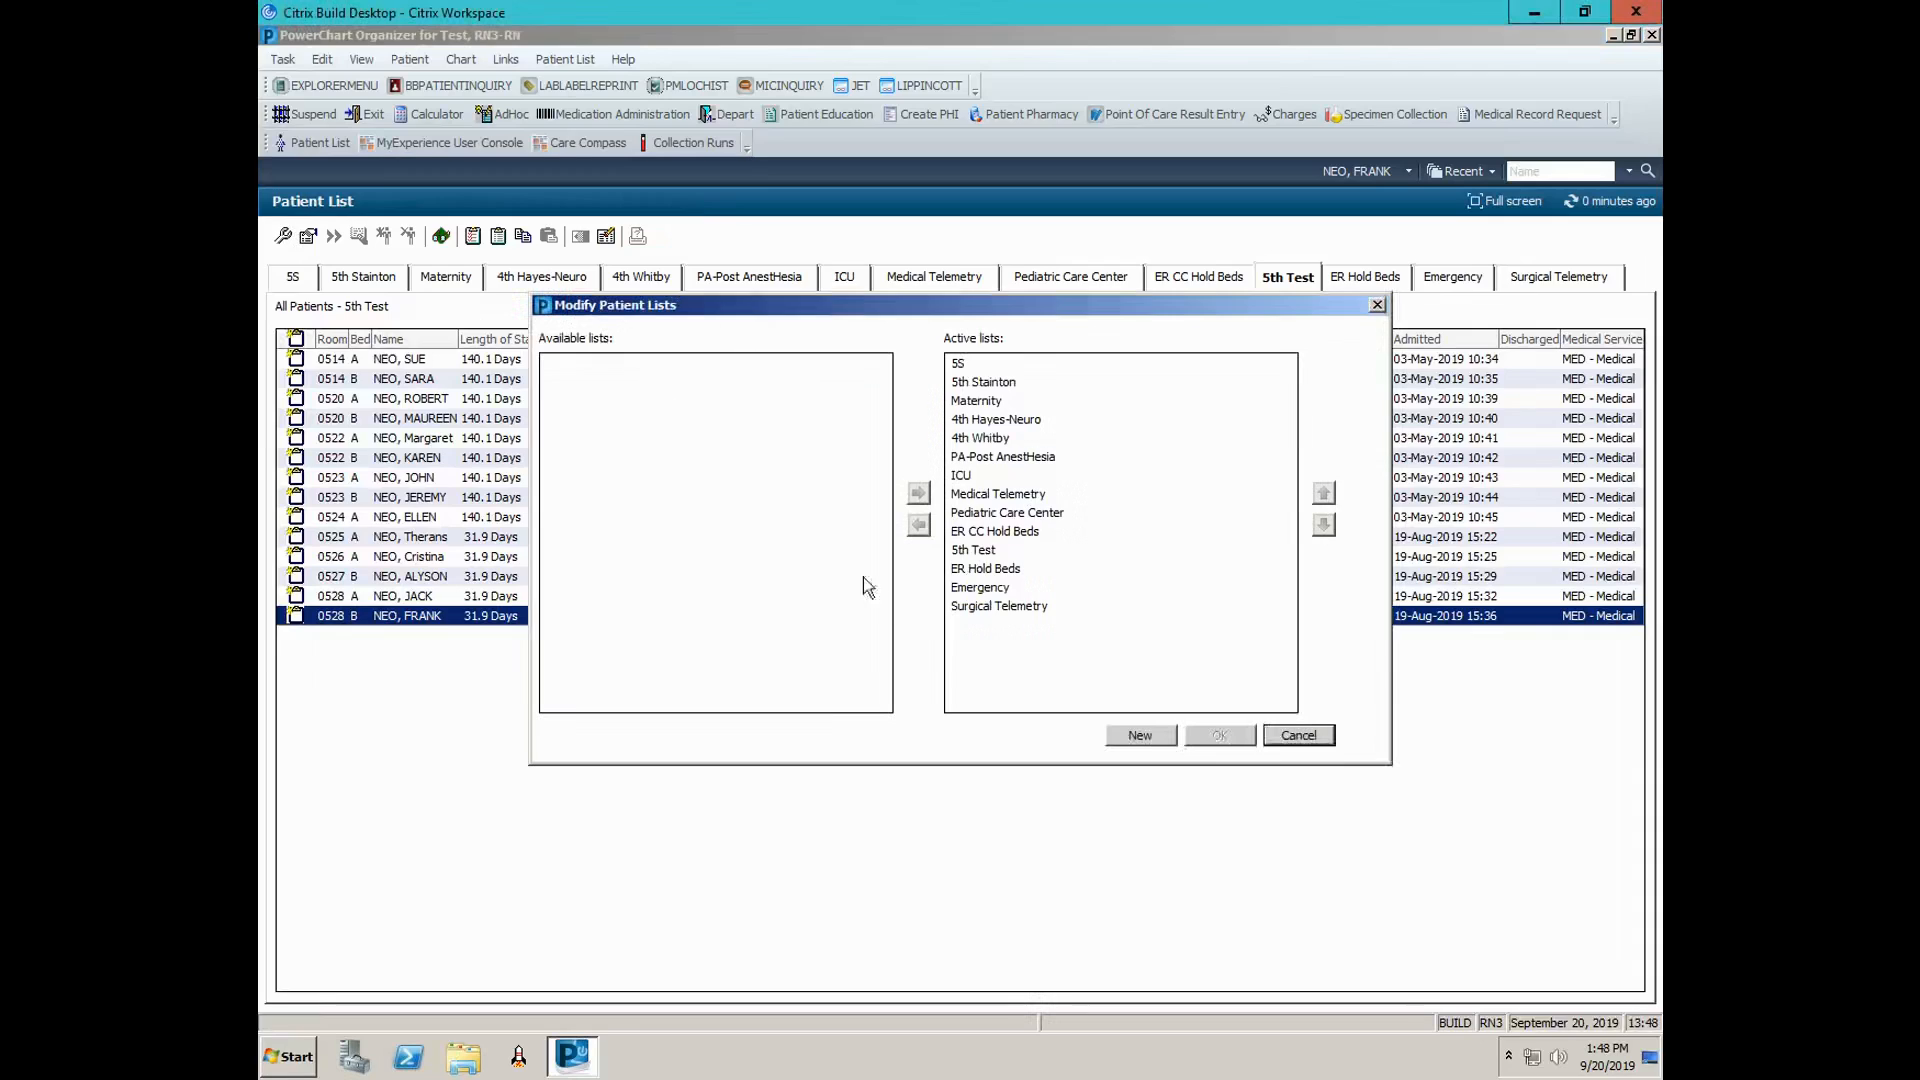
pyautogui.click(1120, 738)
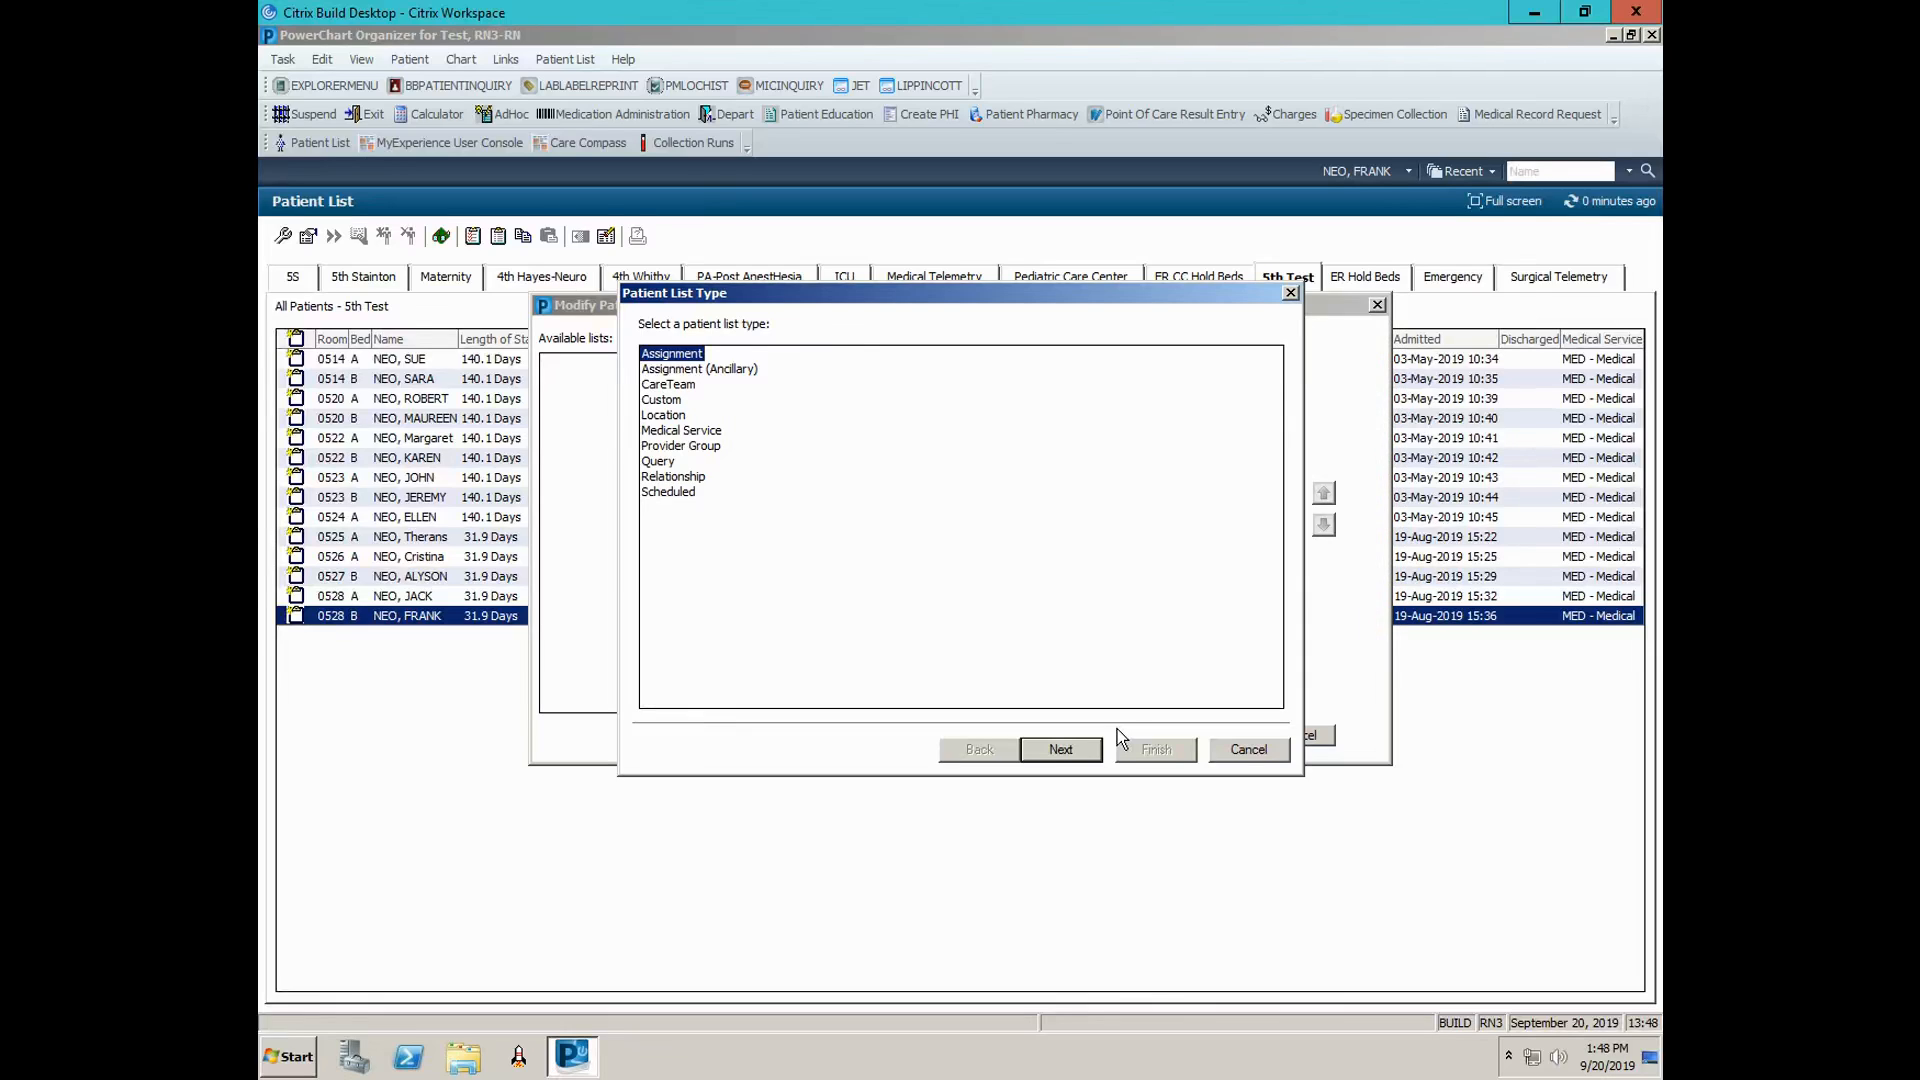
pyautogui.click(661, 416)
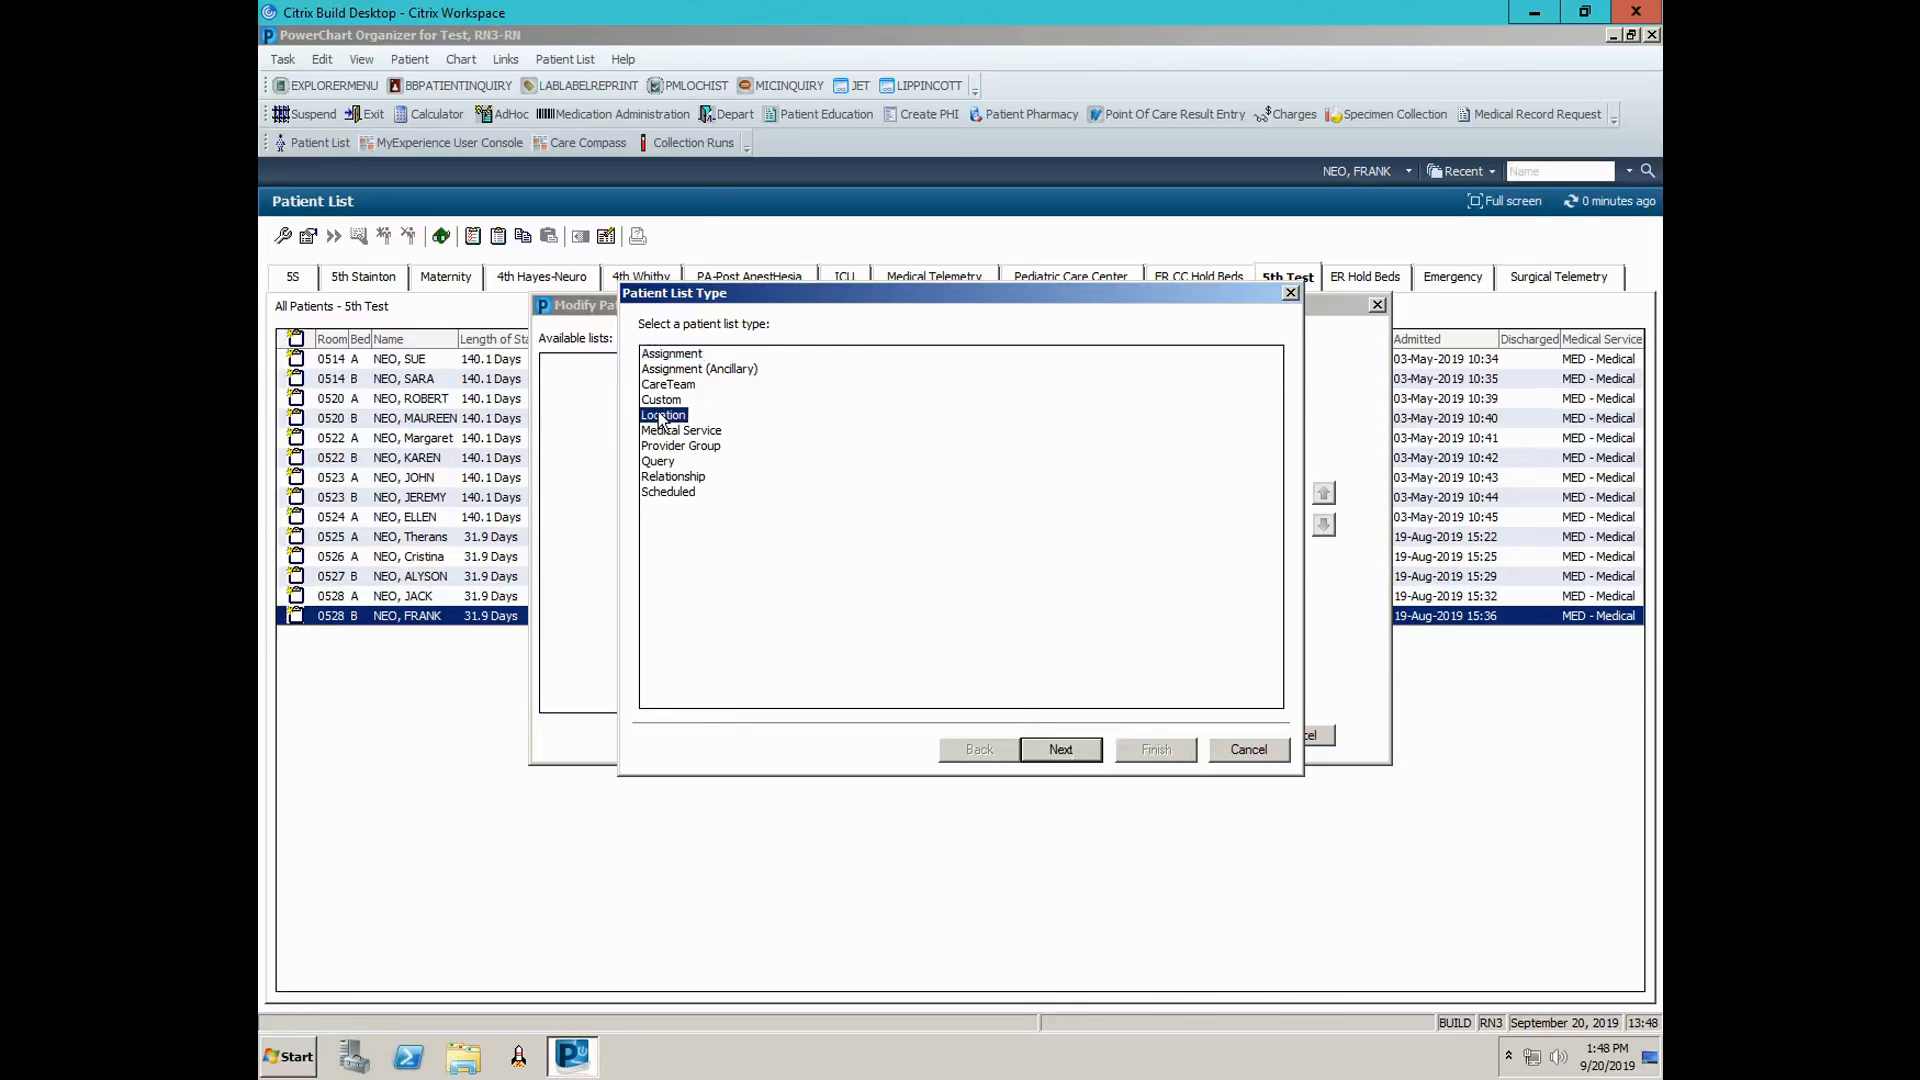
pyautogui.click(1062, 751)
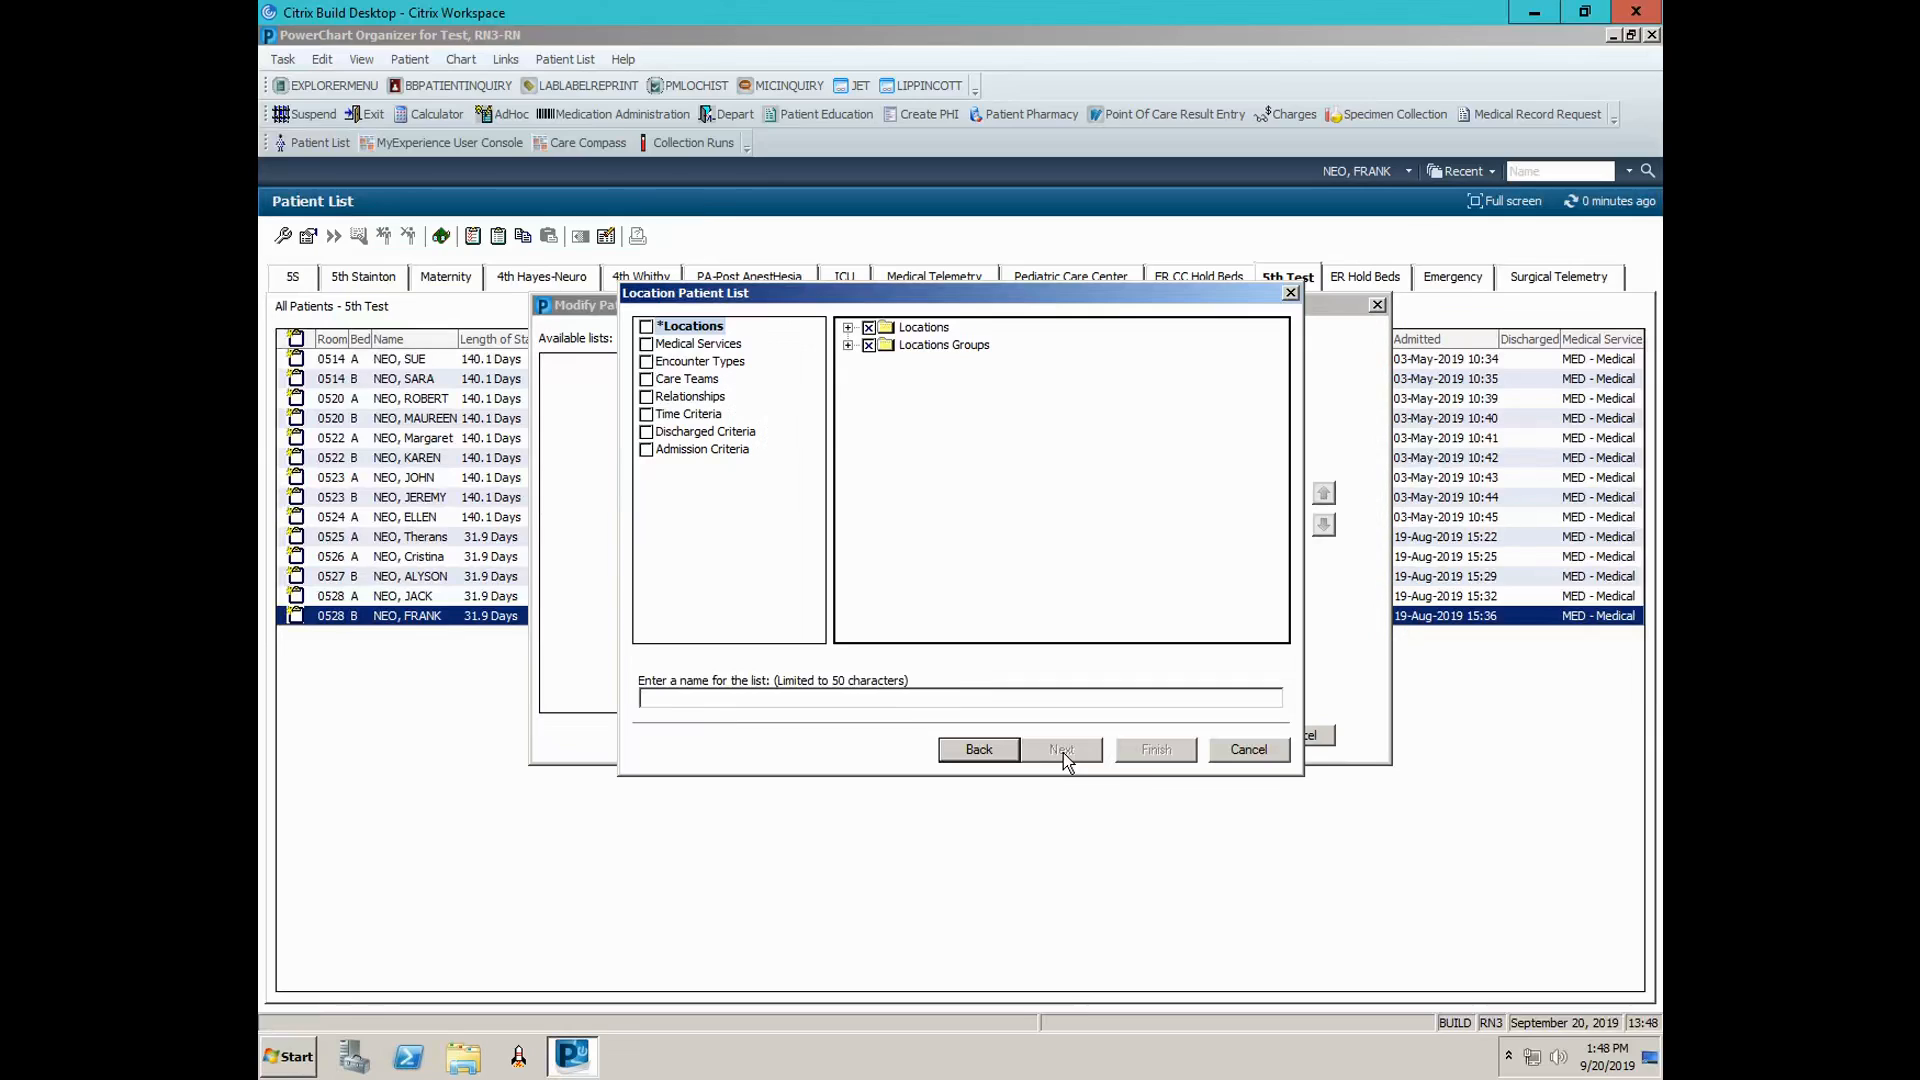
# Choose the 5th Hayes unit under SHORE MEDICAL CENTER, SMH Main, as the list's location and finish creating the list
pyautogui.click(936, 329)
pyautogui.doubleClick(938, 330)
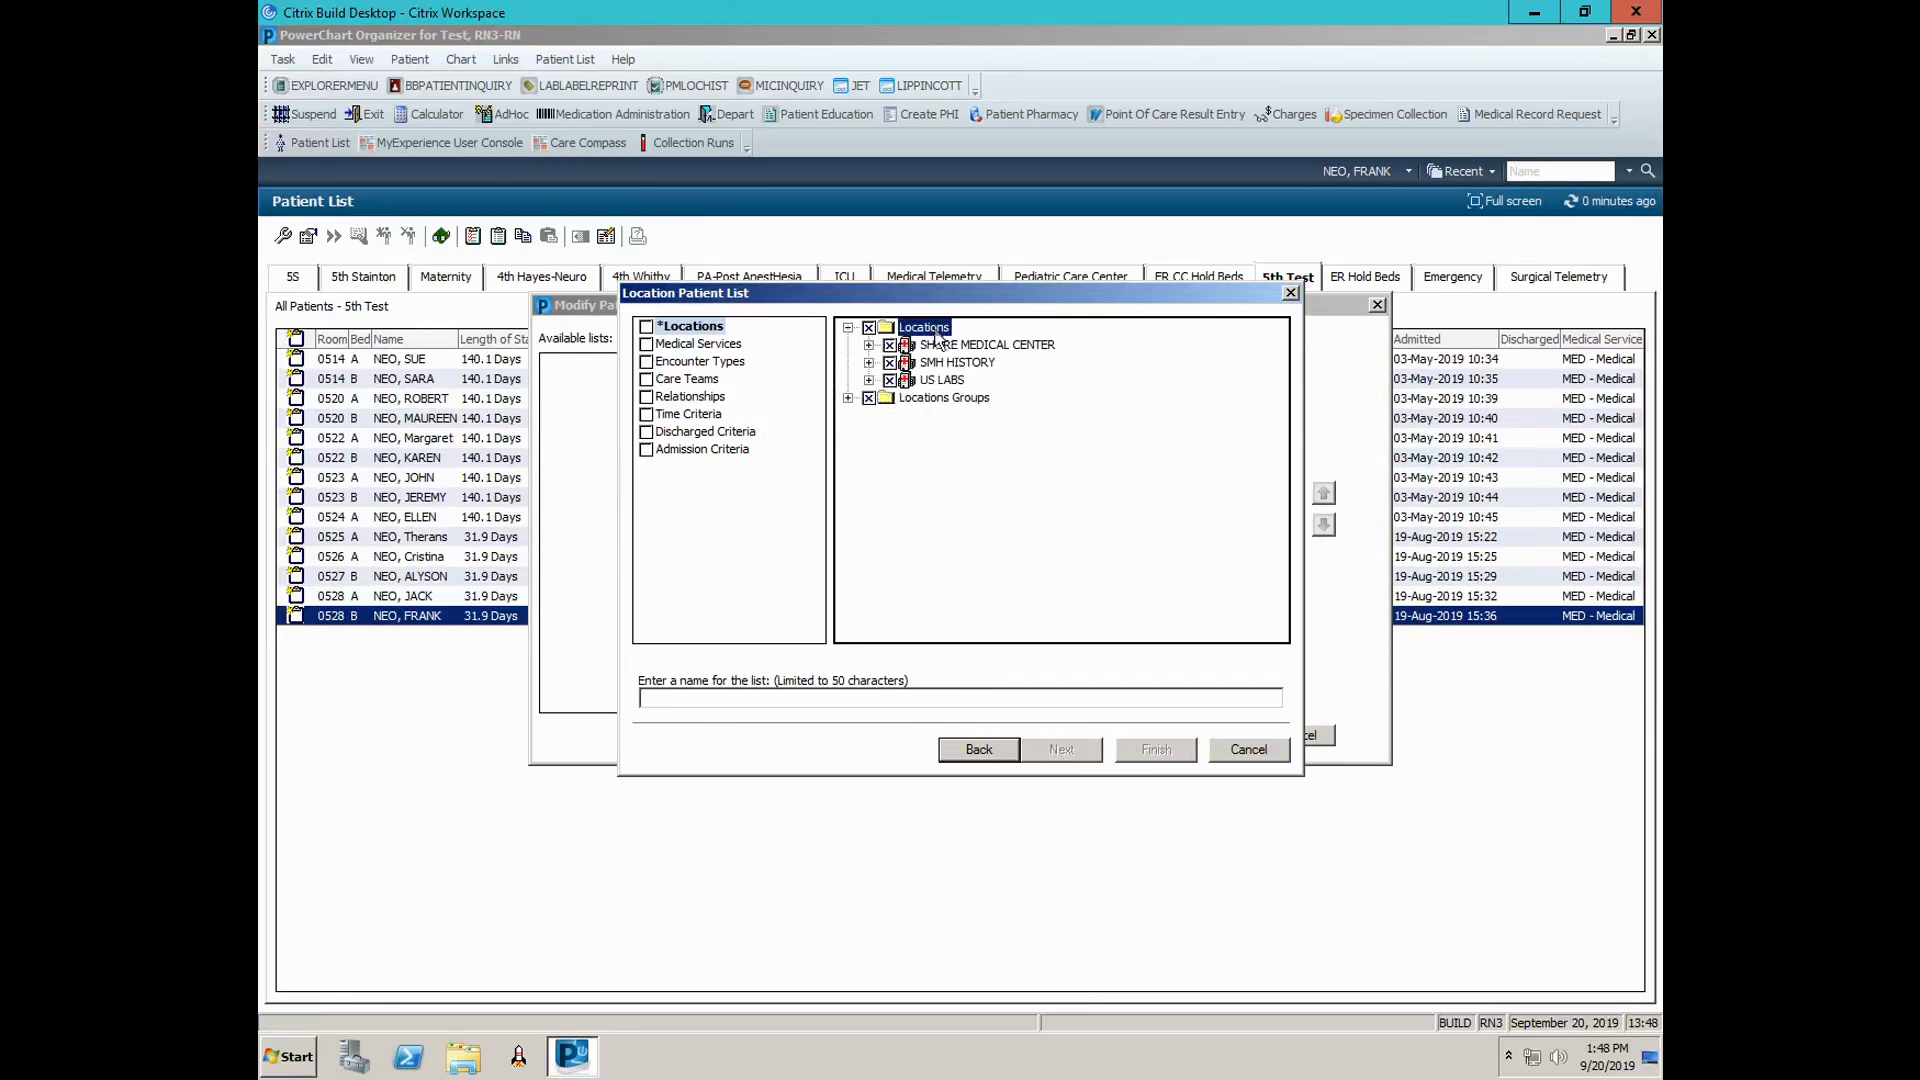
pyautogui.doubleClick(940, 345)
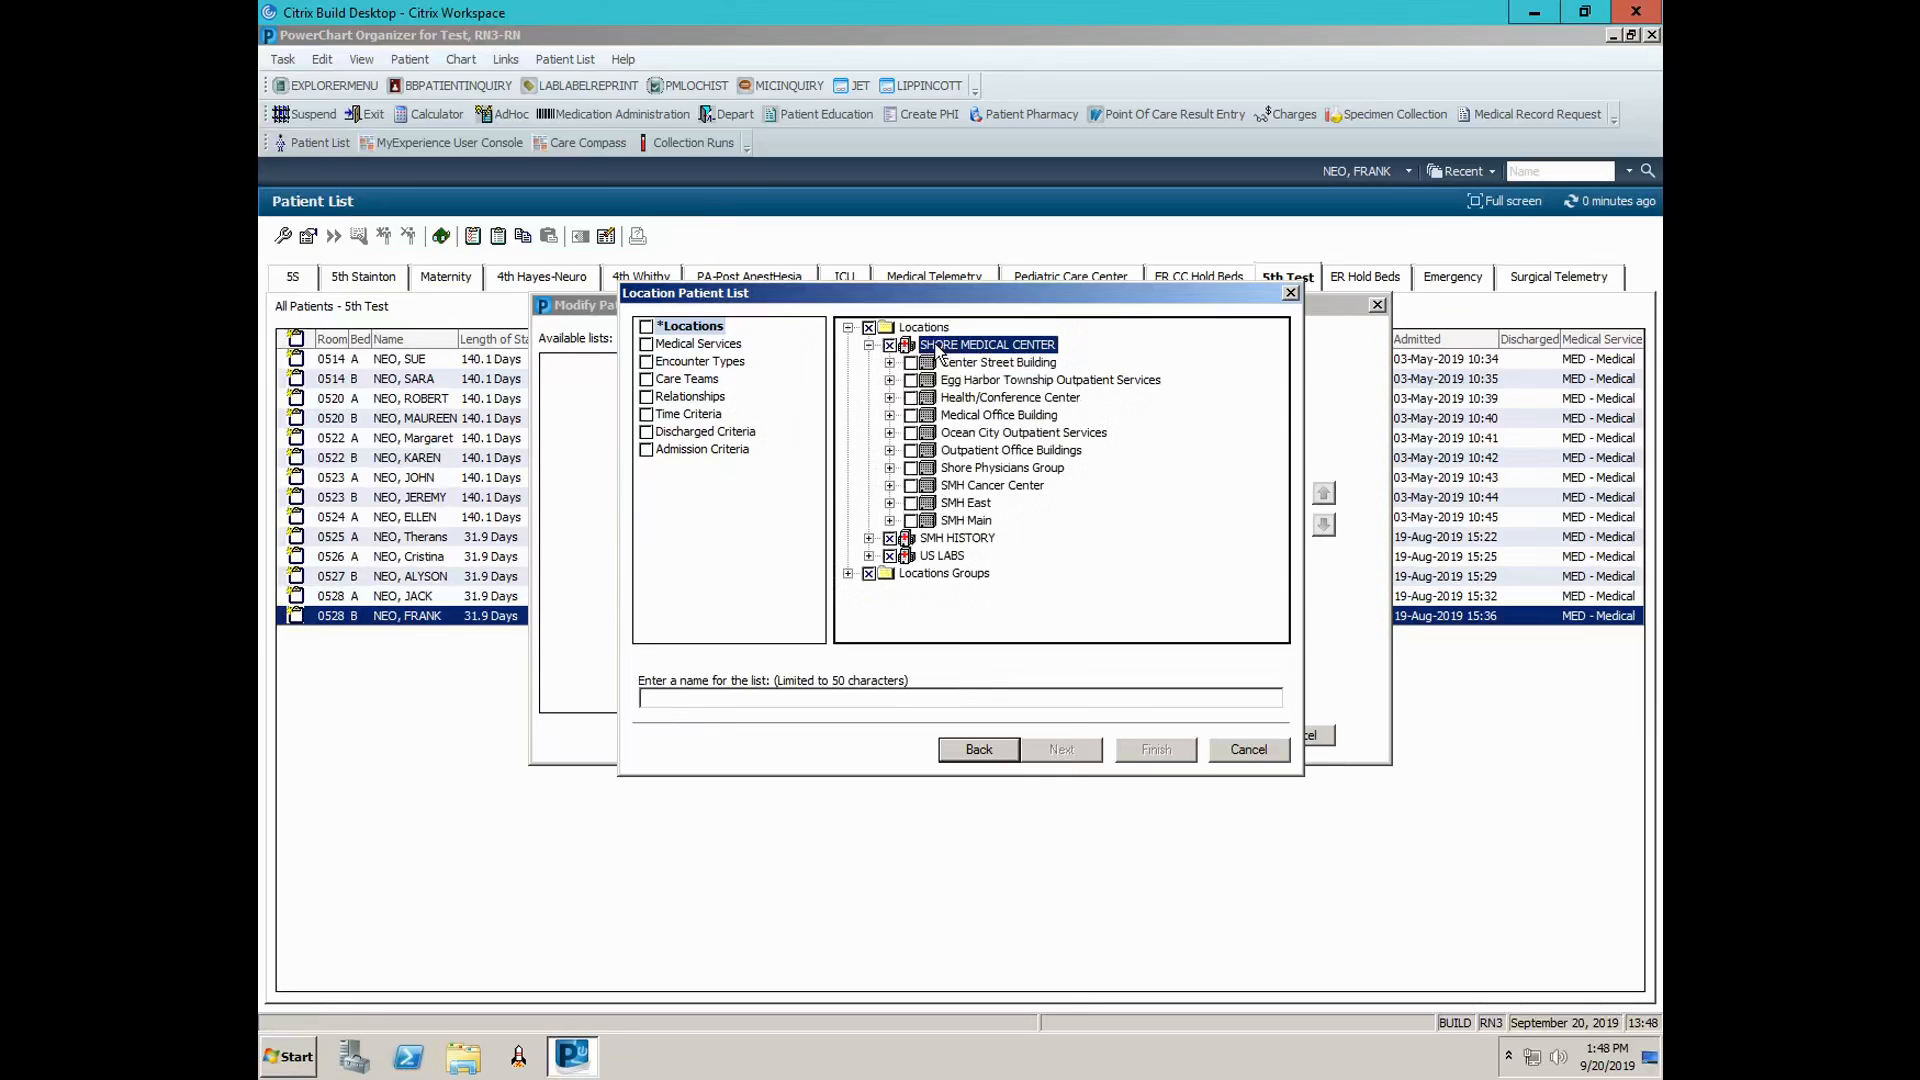
pyautogui.doubleClick(966, 521)
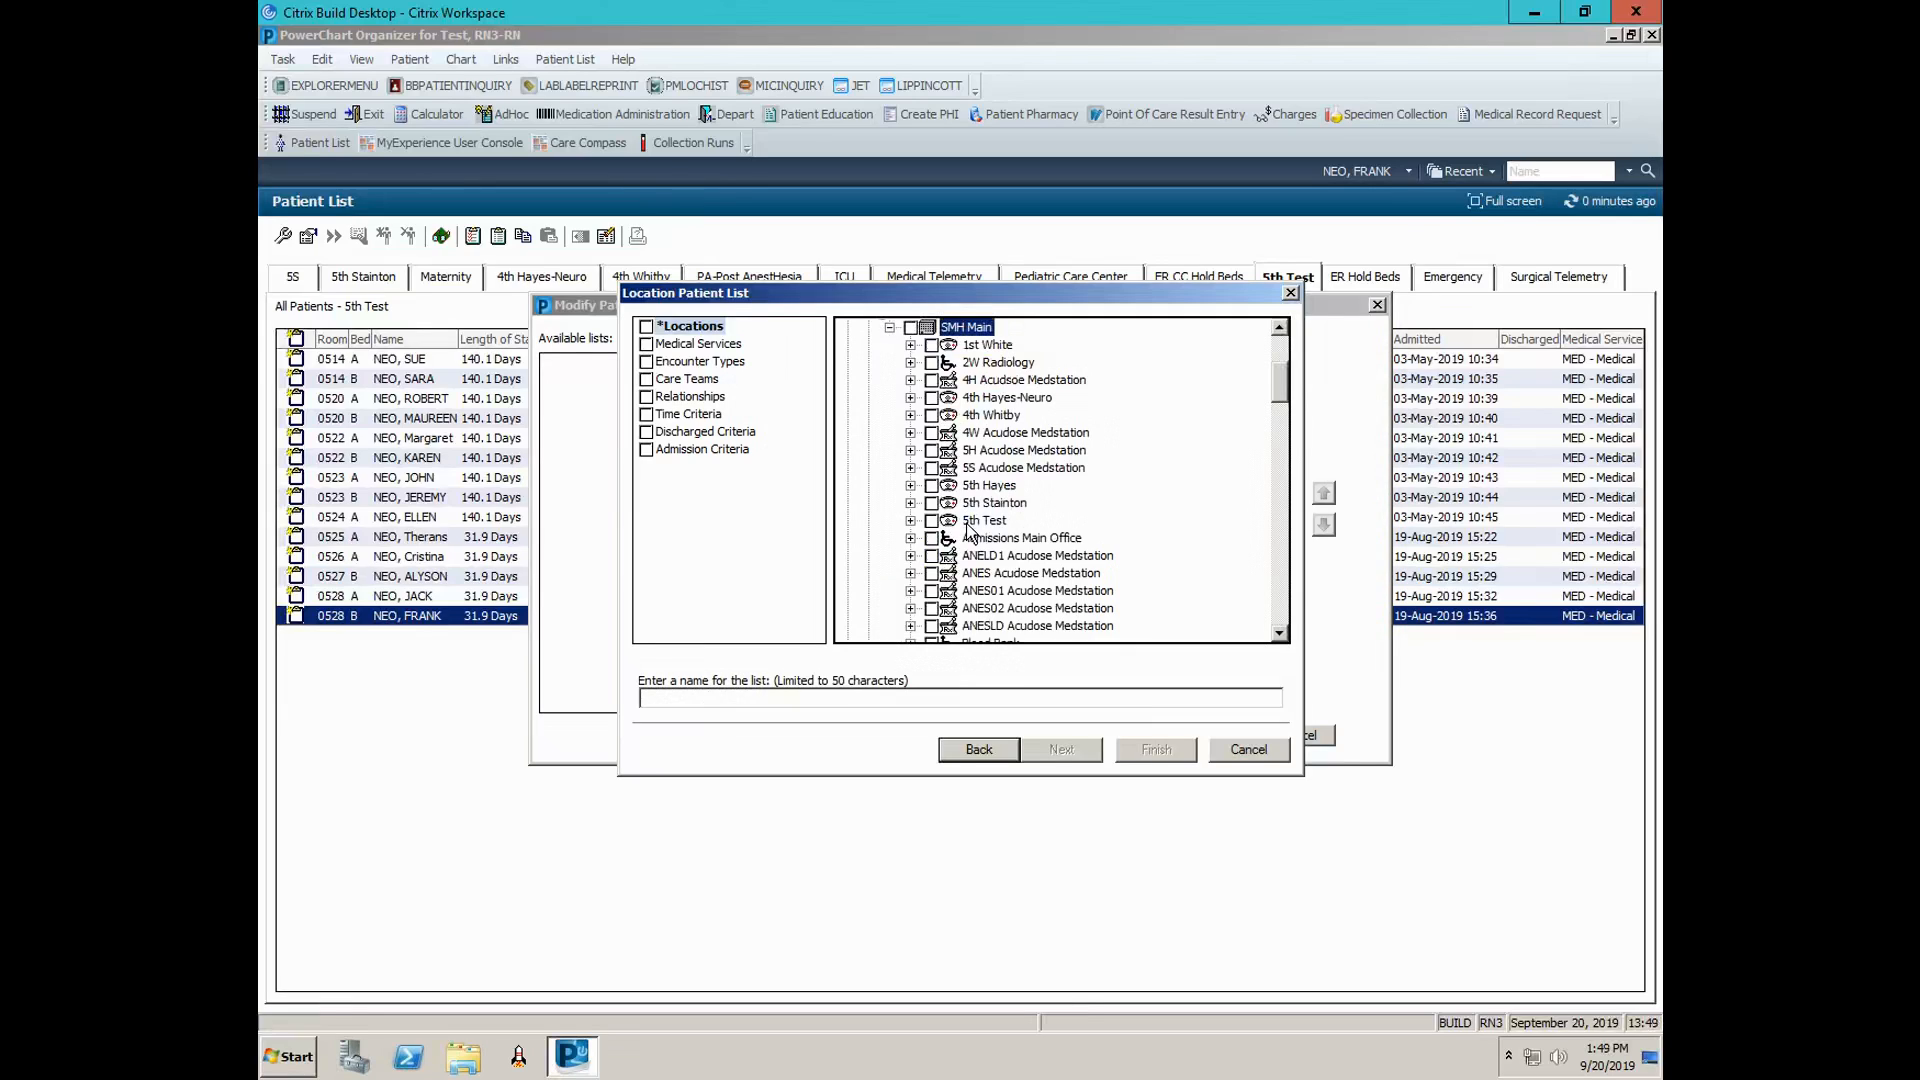
pyautogui.click(931, 486)
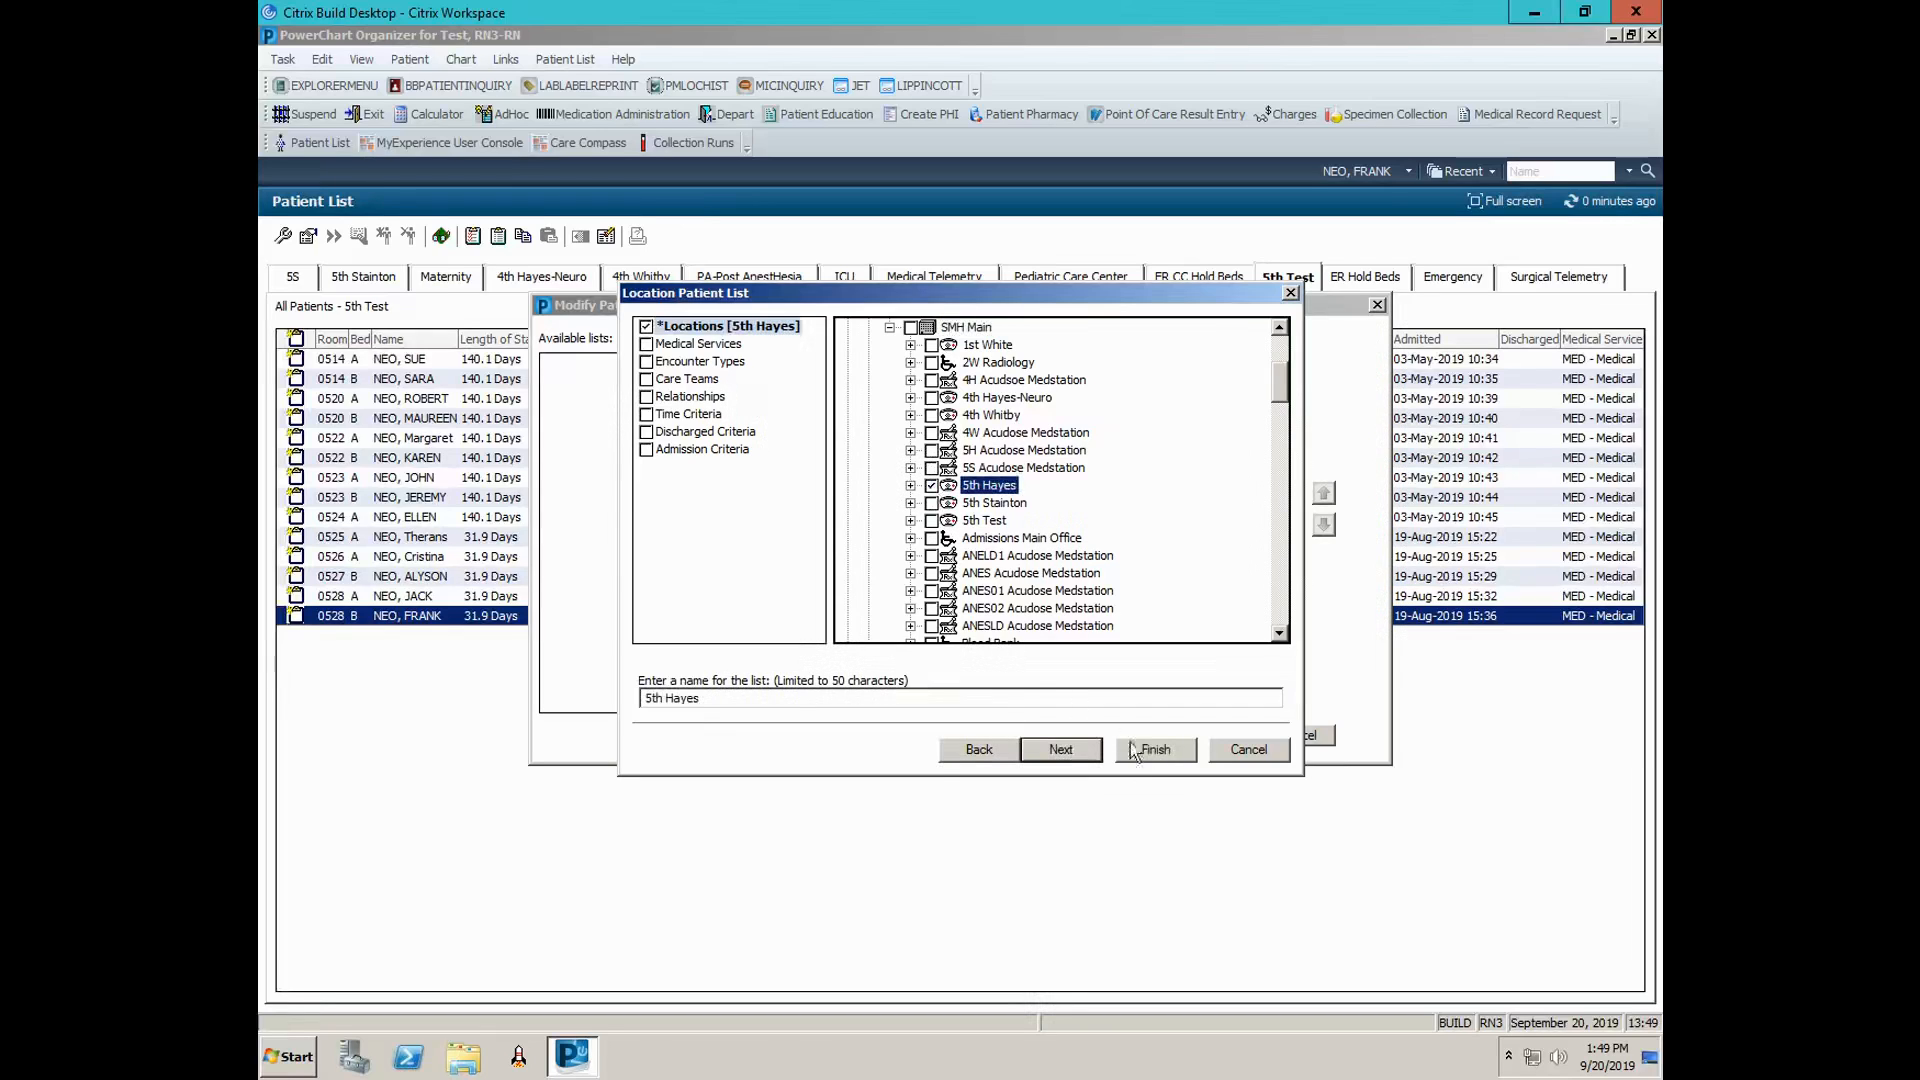
pyautogui.click(1169, 759)
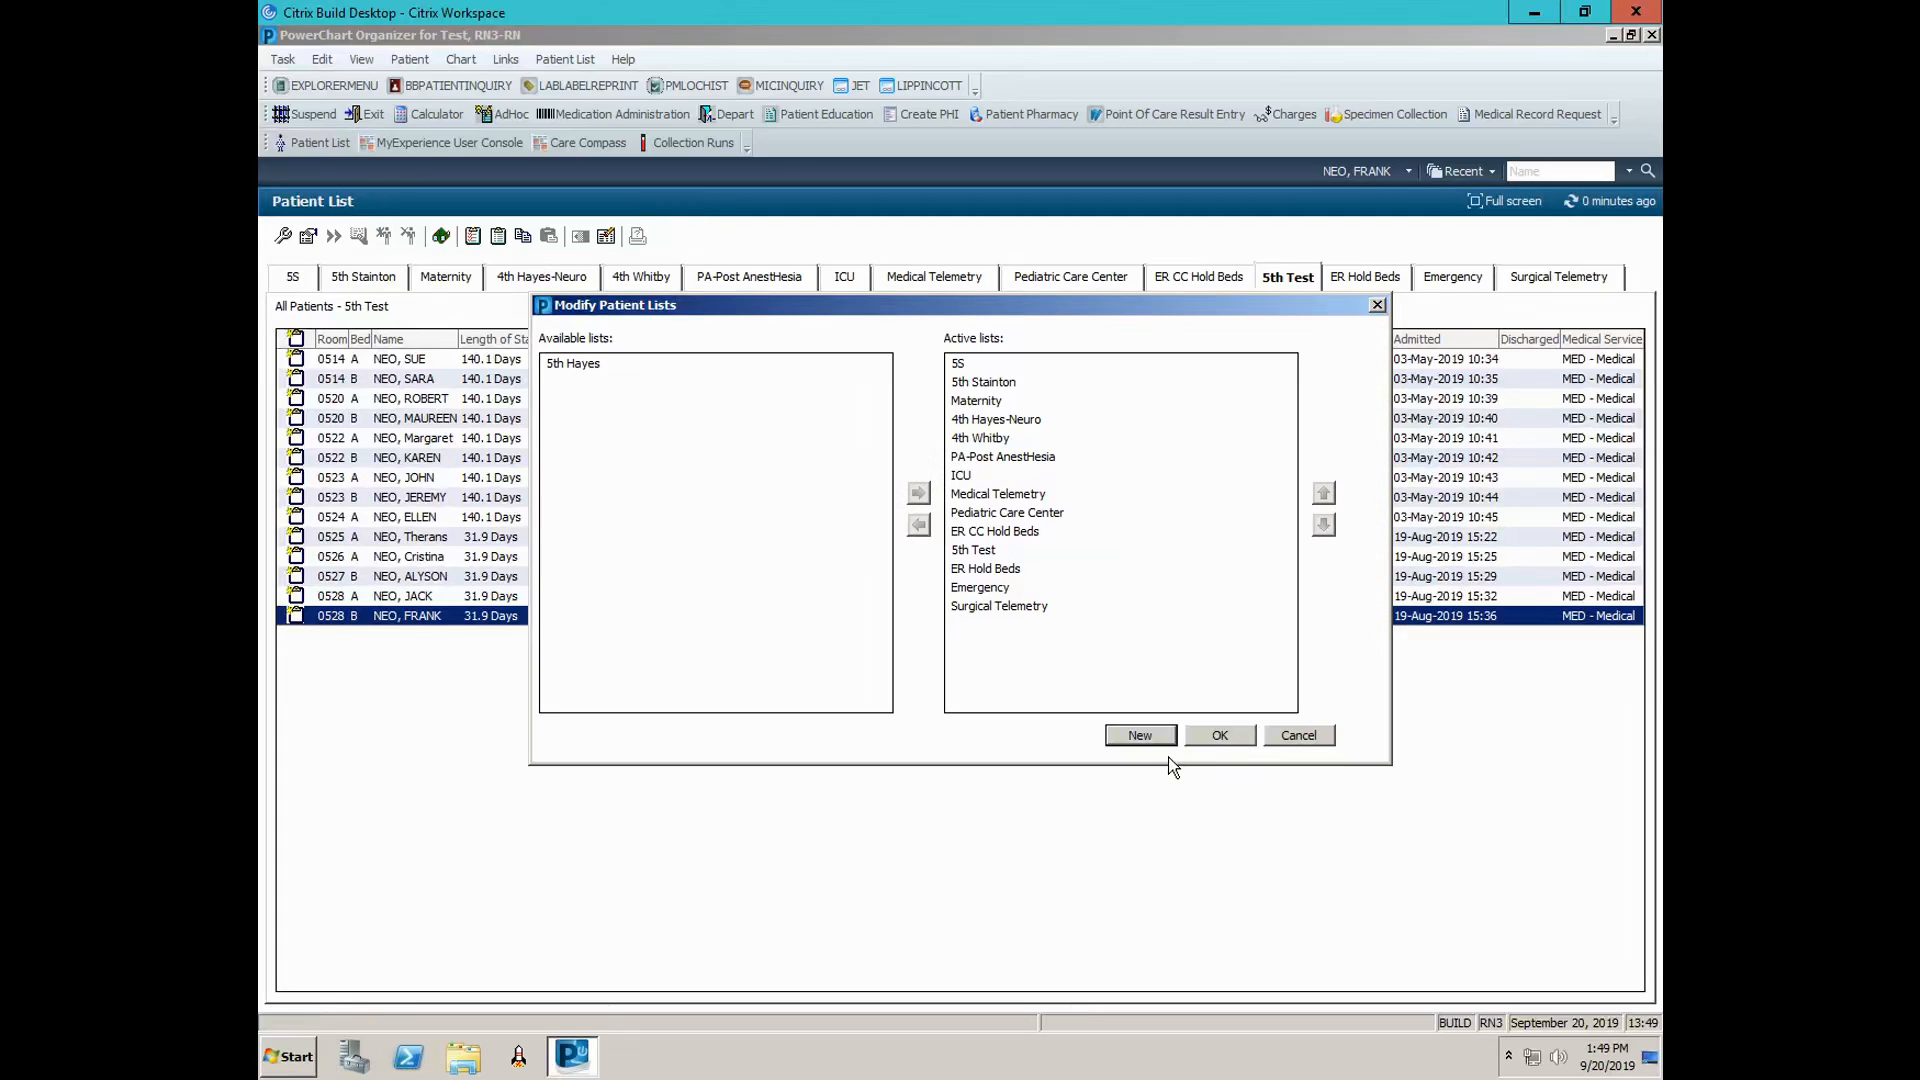
# Make the 5th Hayes list active, place it directly below 5th Test in the list order, and apply the changes
pyautogui.click(580, 368)
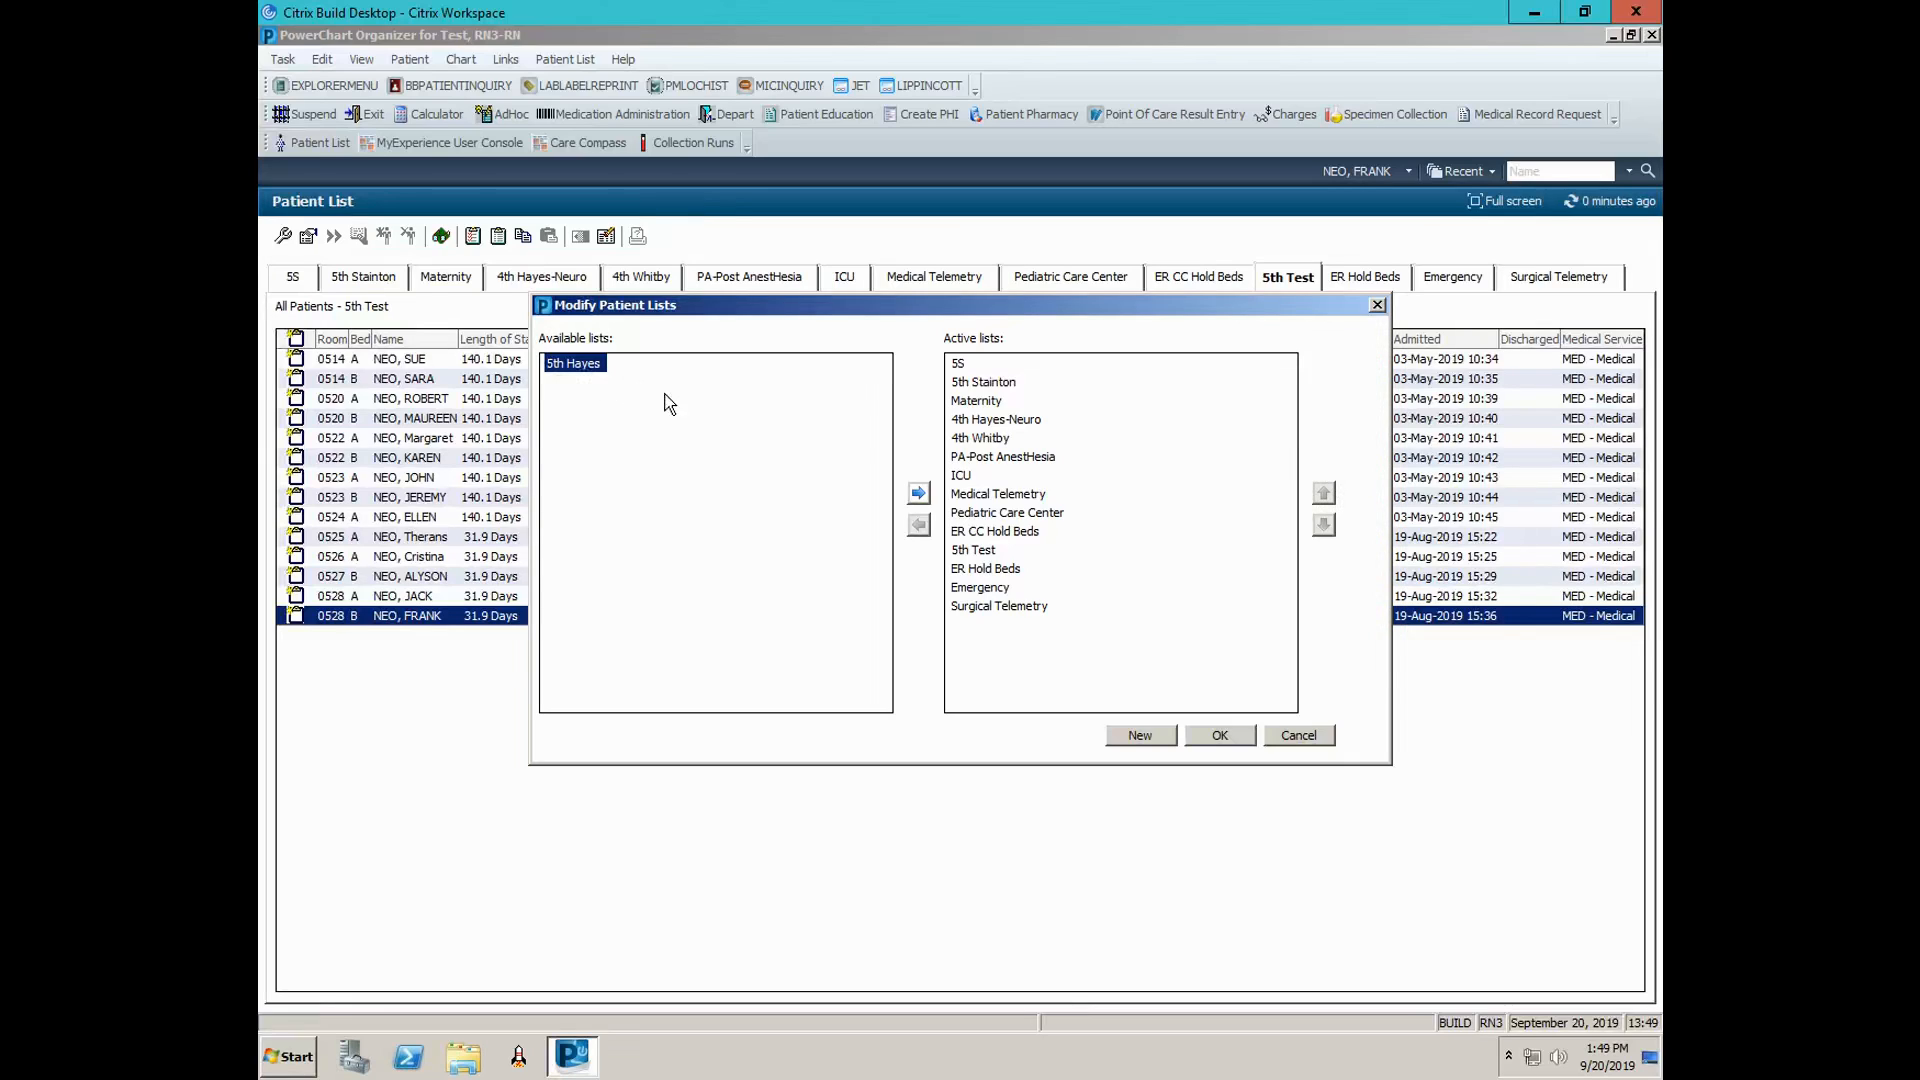
pyautogui.click(918, 492)
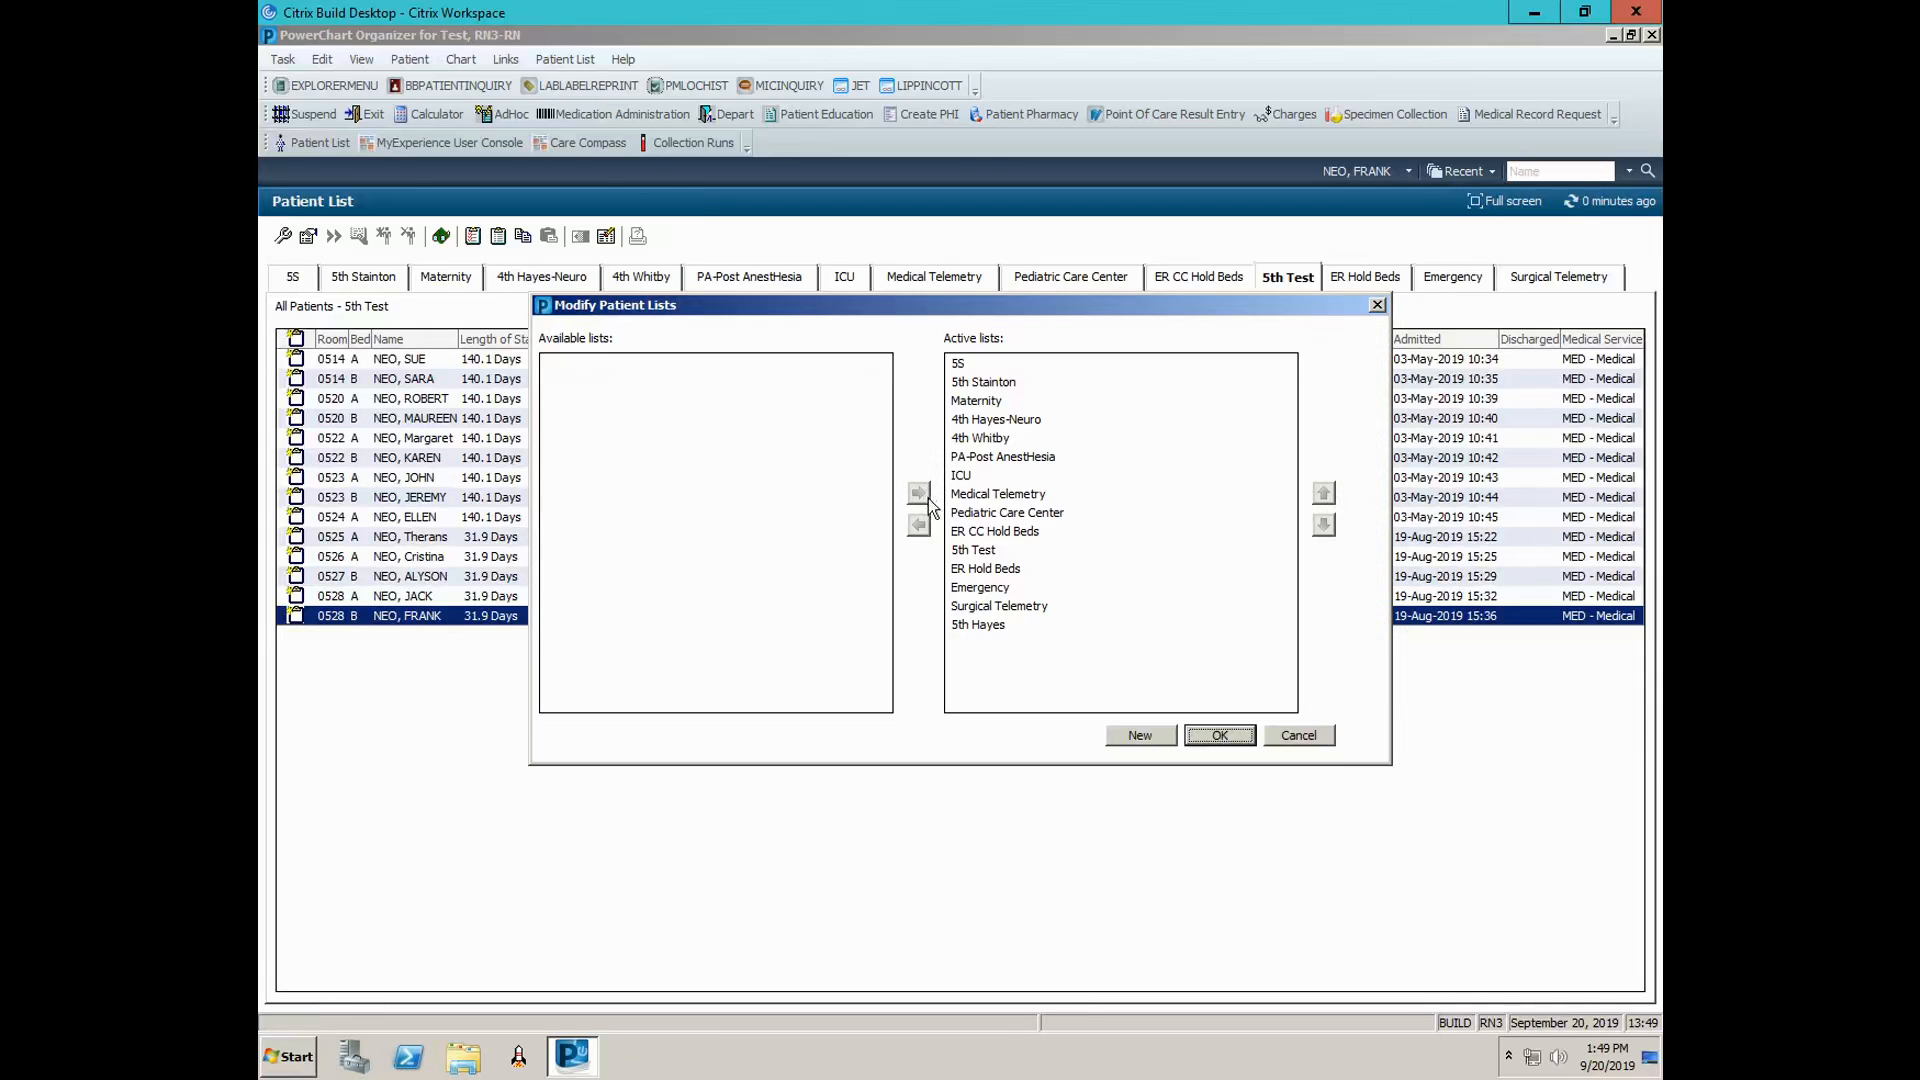
pyautogui.click(980, 625)
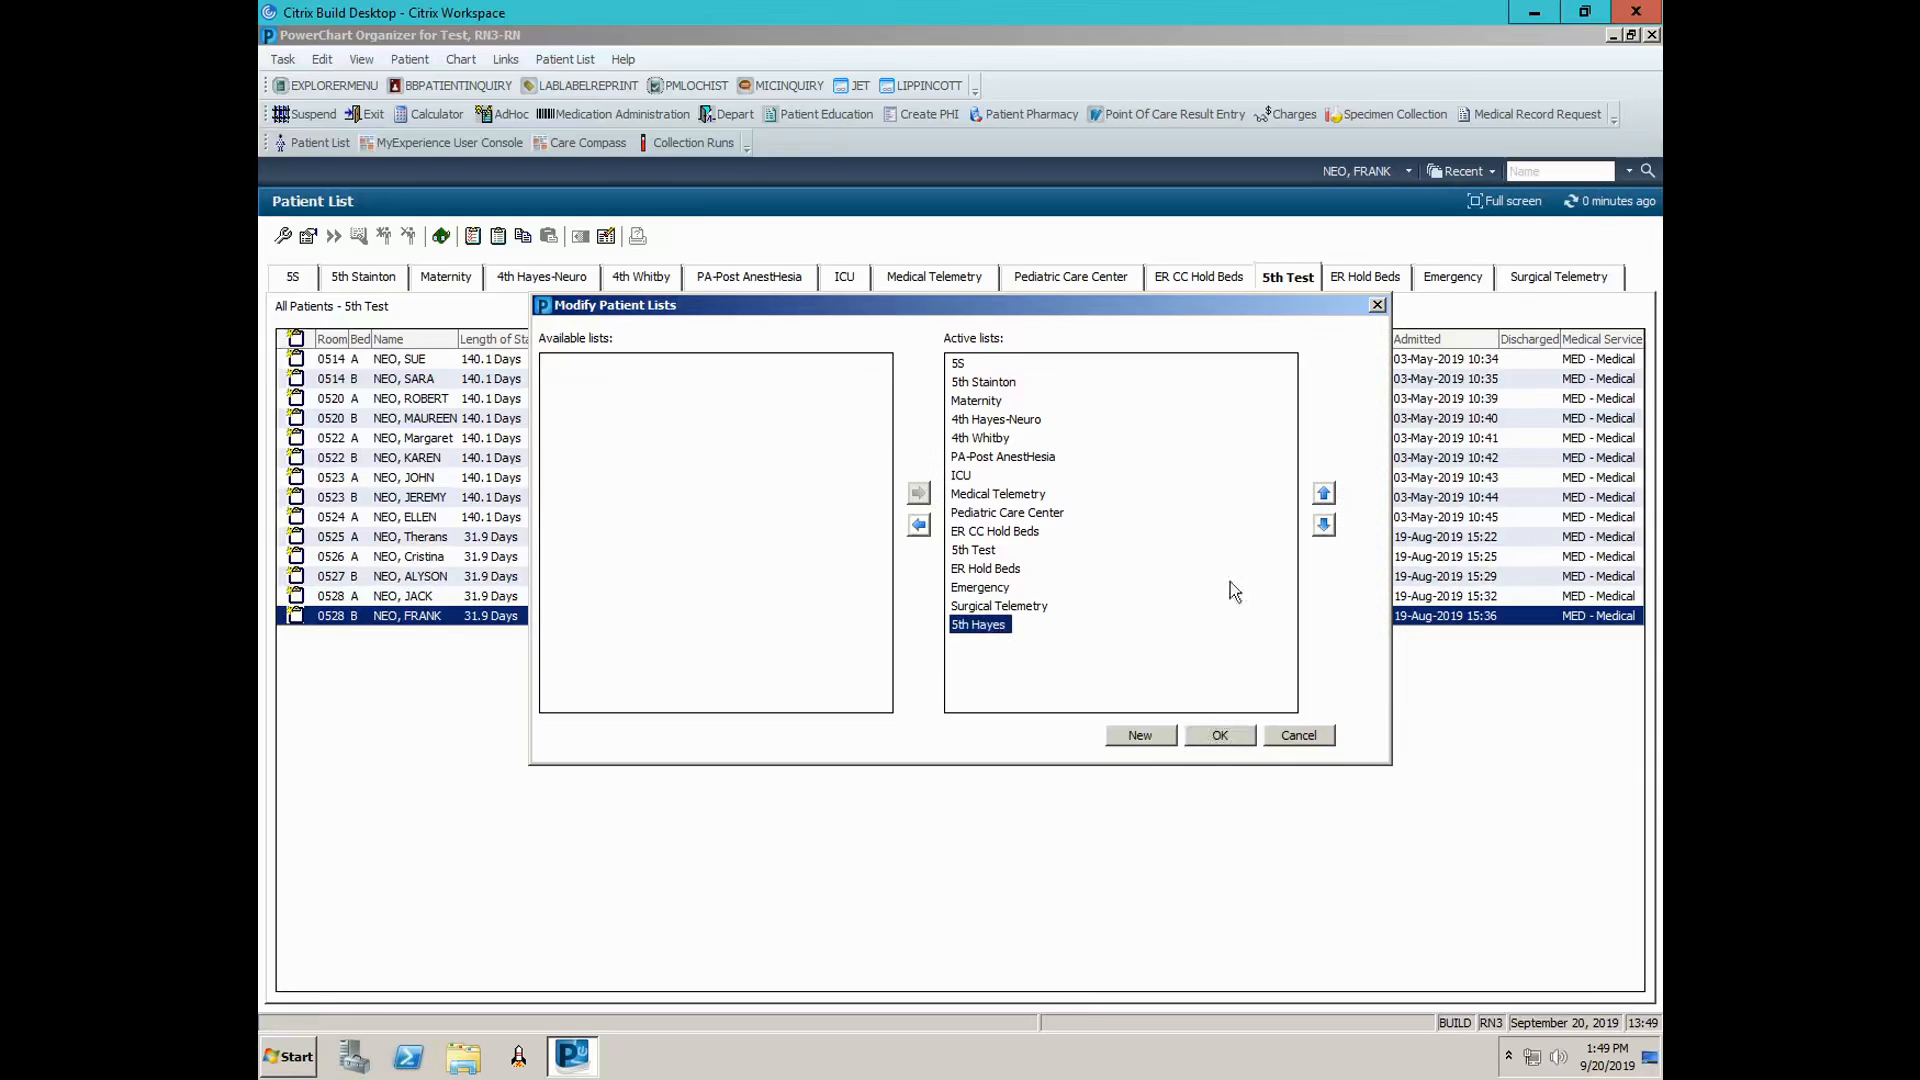
pyautogui.click(1324, 494)
pyautogui.click(1324, 494)
pyautogui.click(1324, 494)
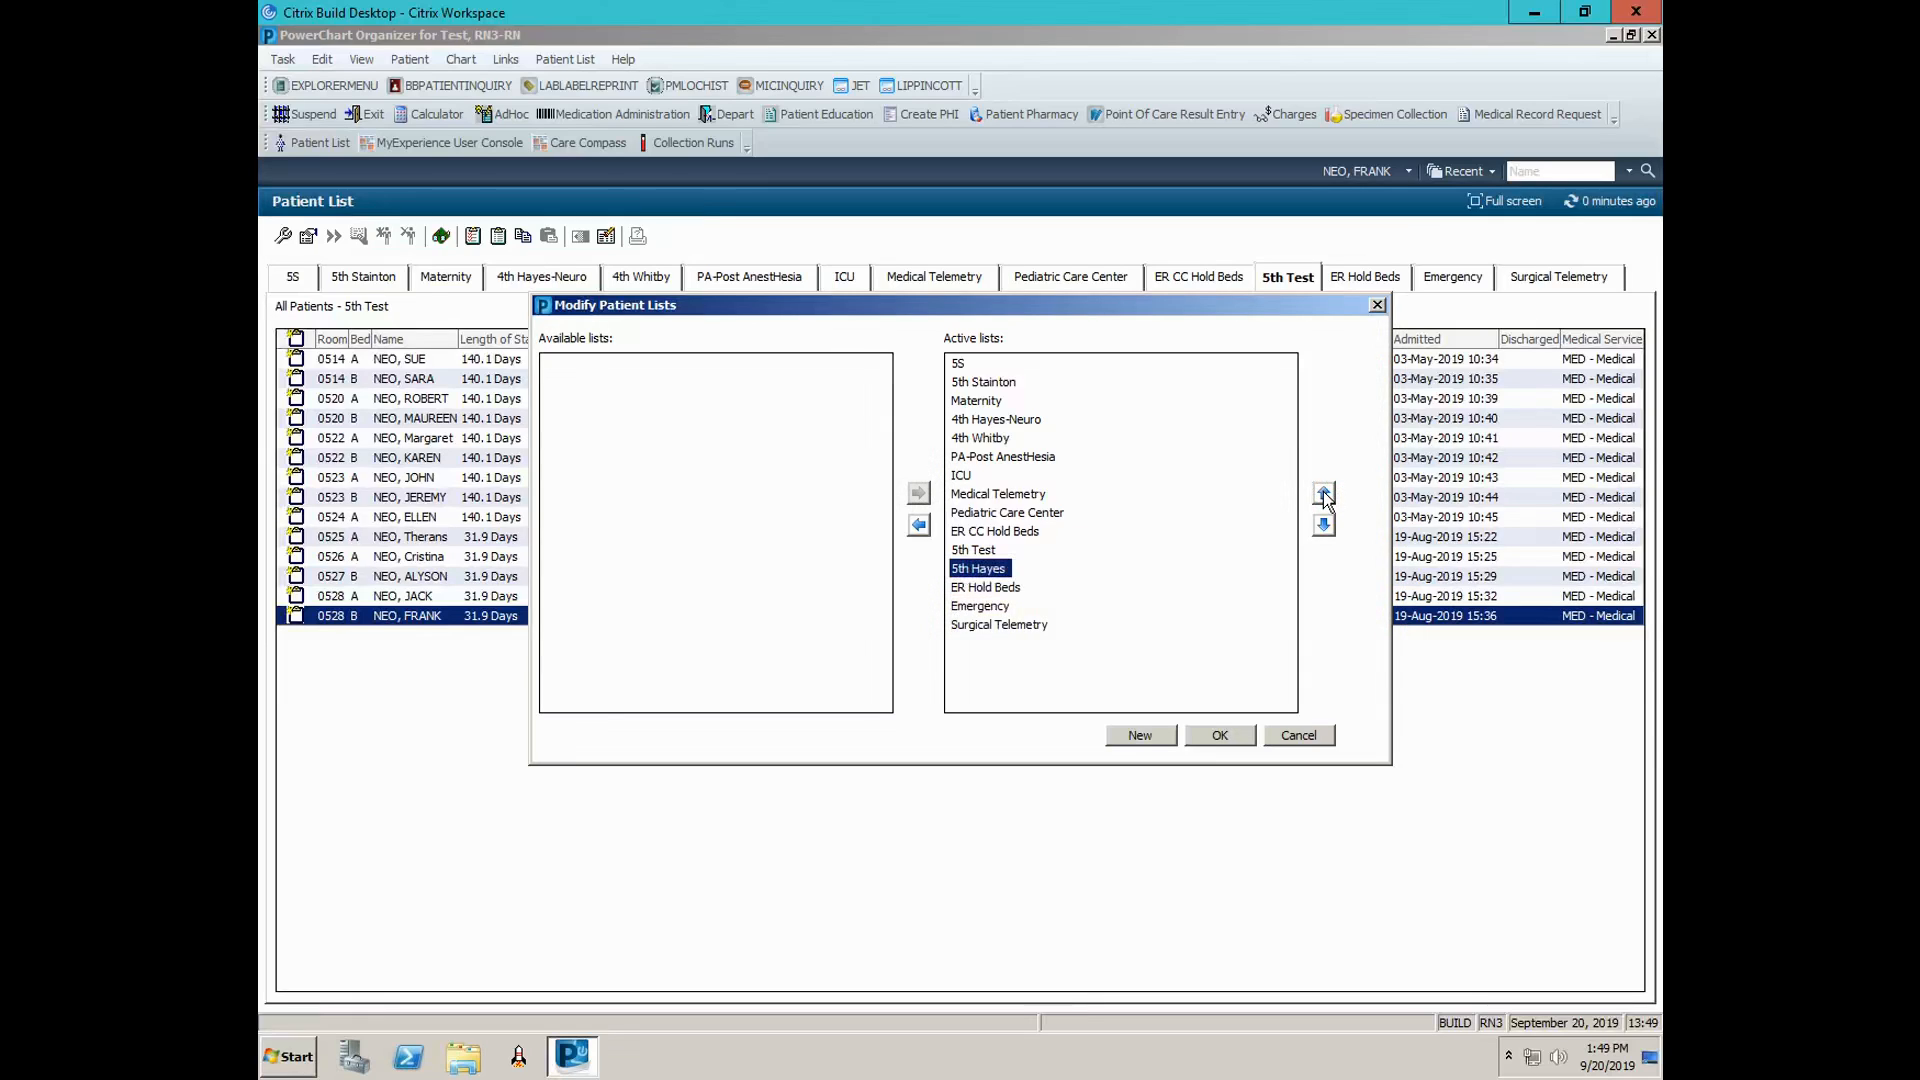
pyautogui.click(1220, 737)
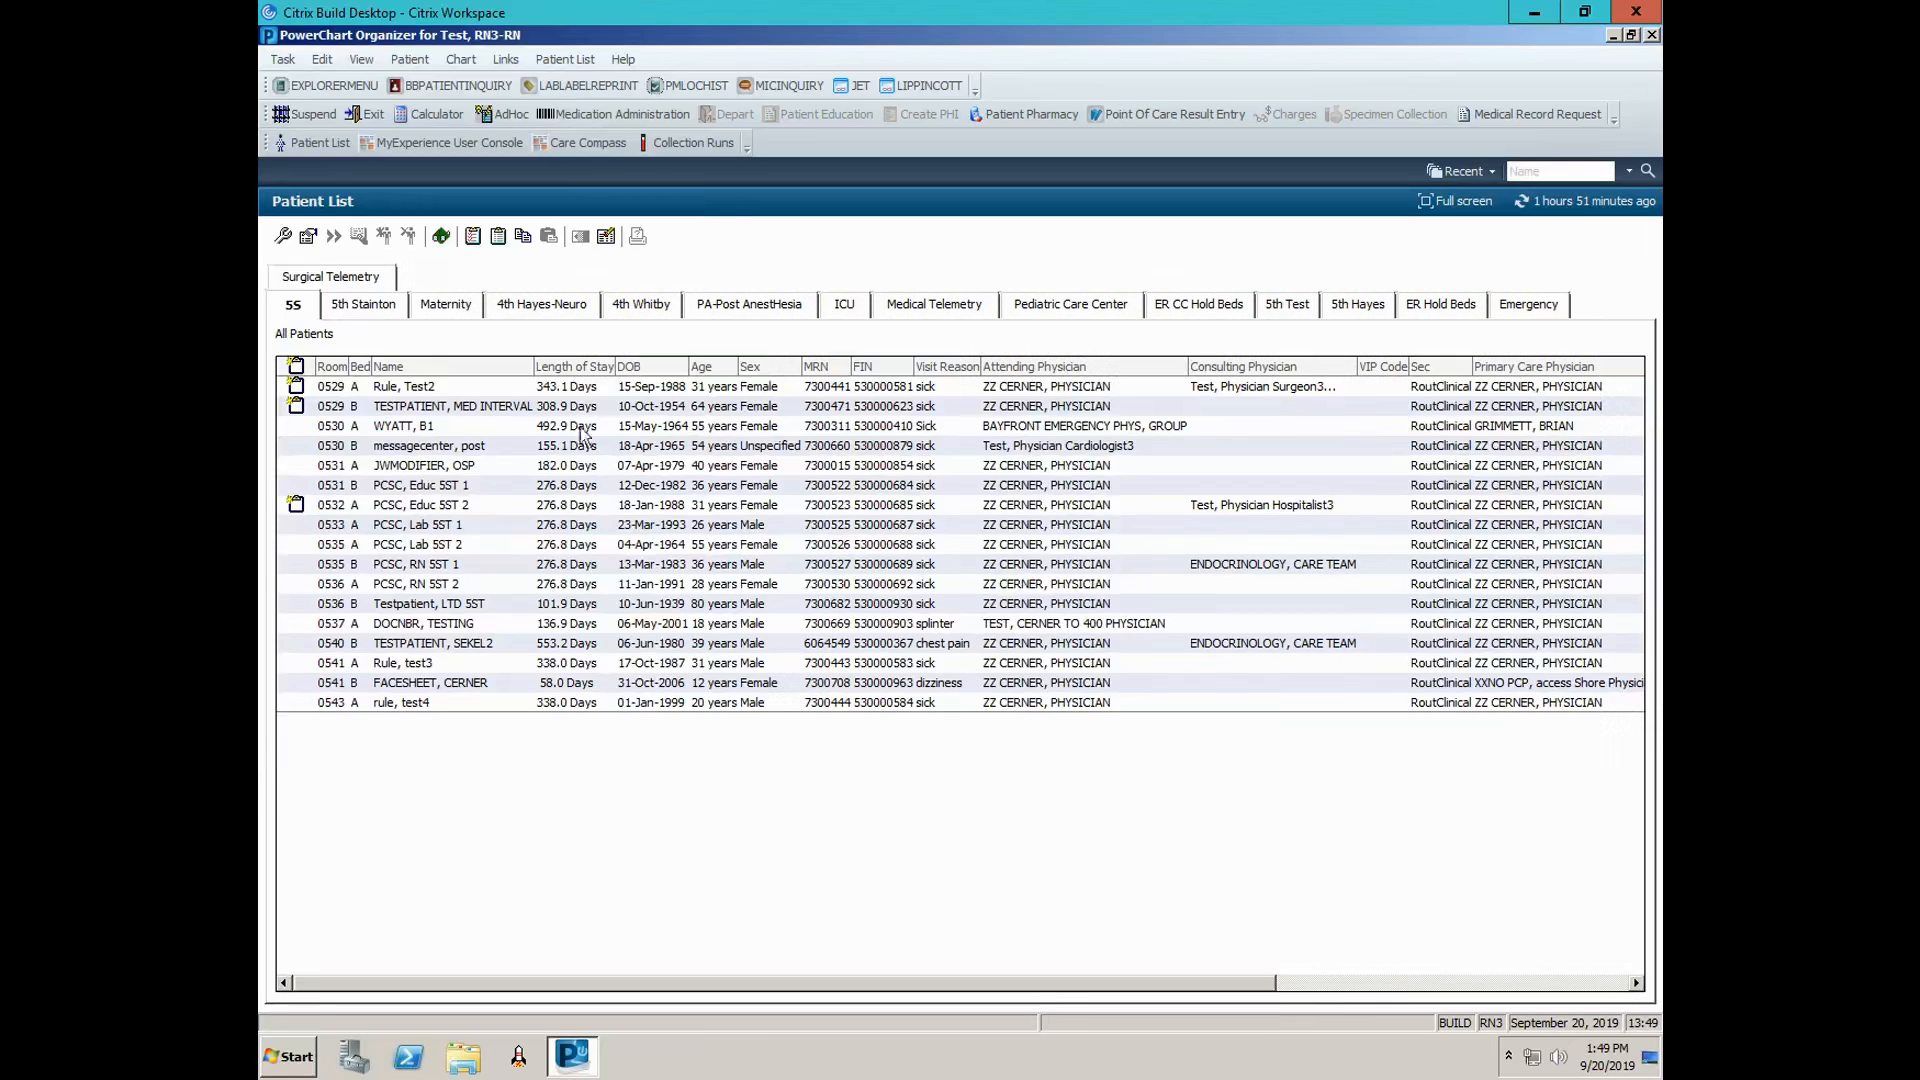
# Create a new Custom patient list without filter criteria, entering the nurse's title and surname as its name
pyautogui.click(285, 238)
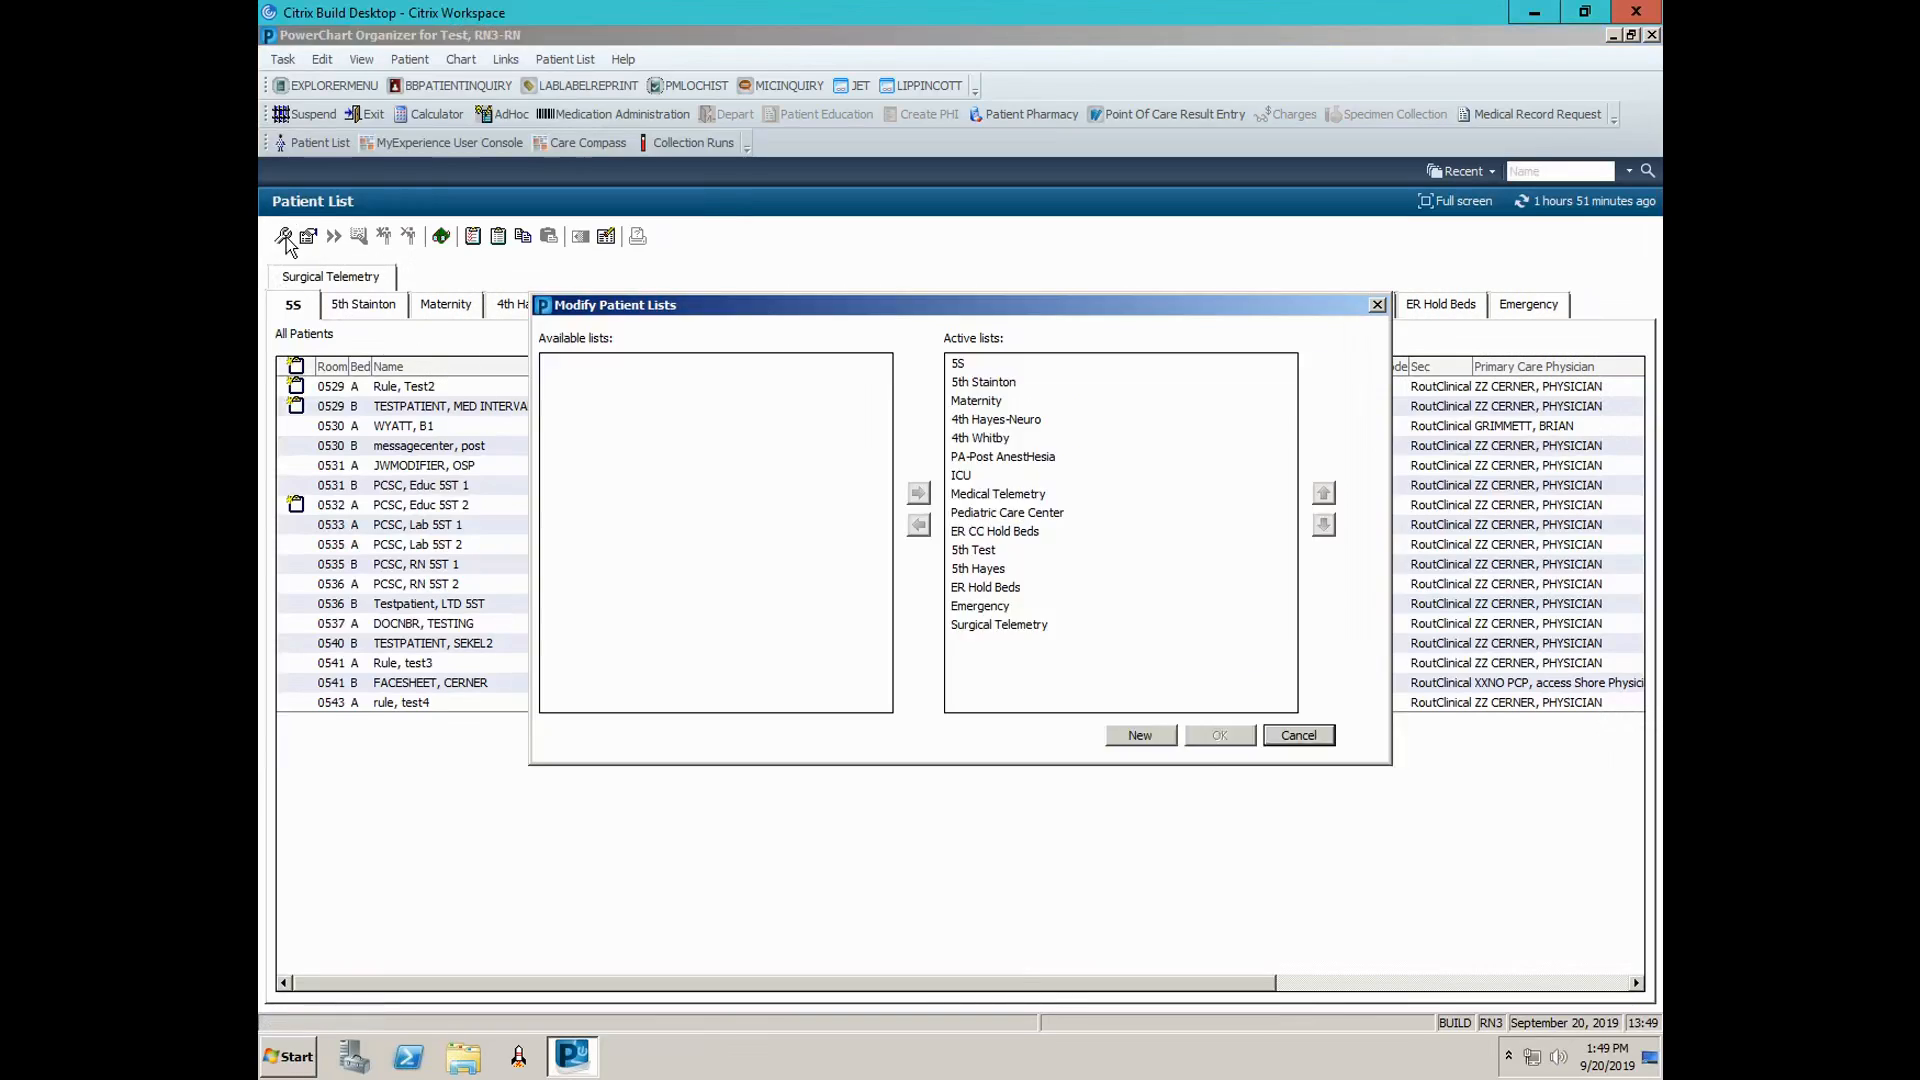
pyautogui.click(1143, 741)
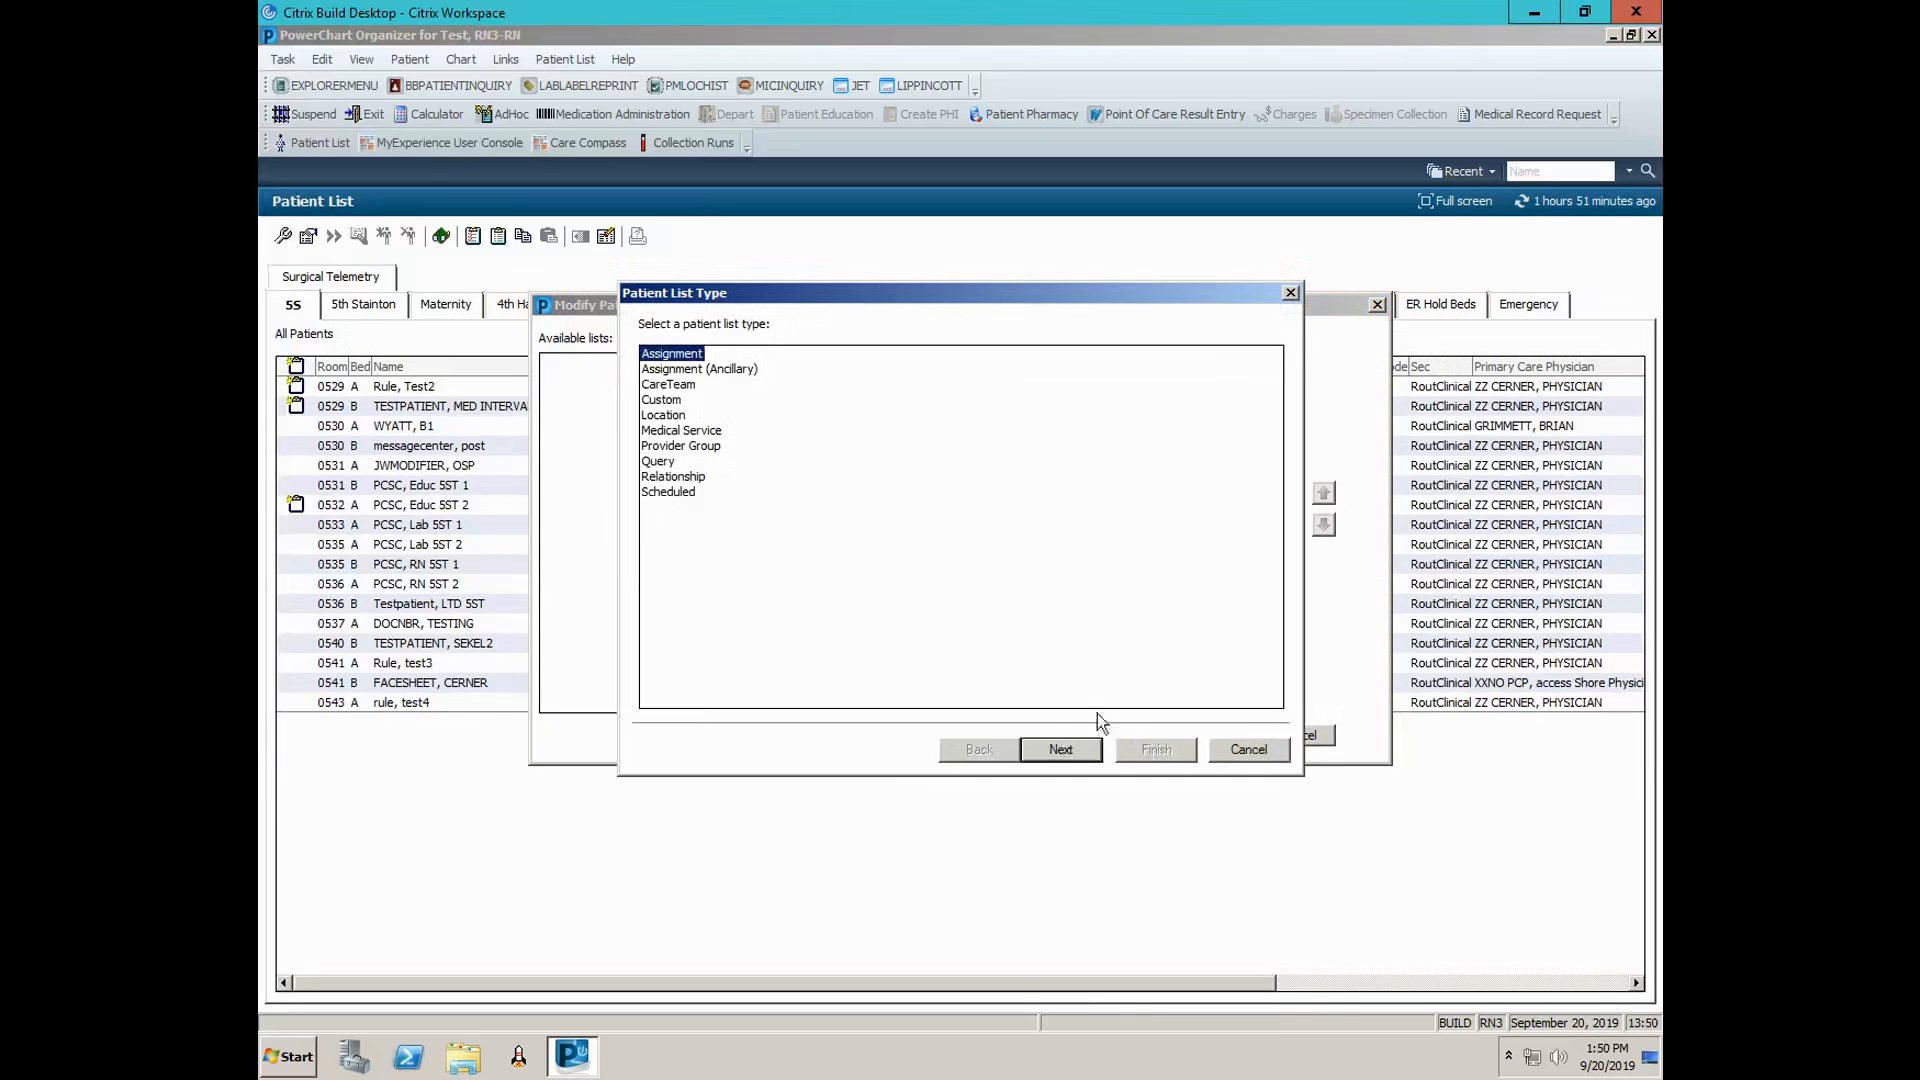
pyautogui.click(668, 400)
pyautogui.click(1059, 752)
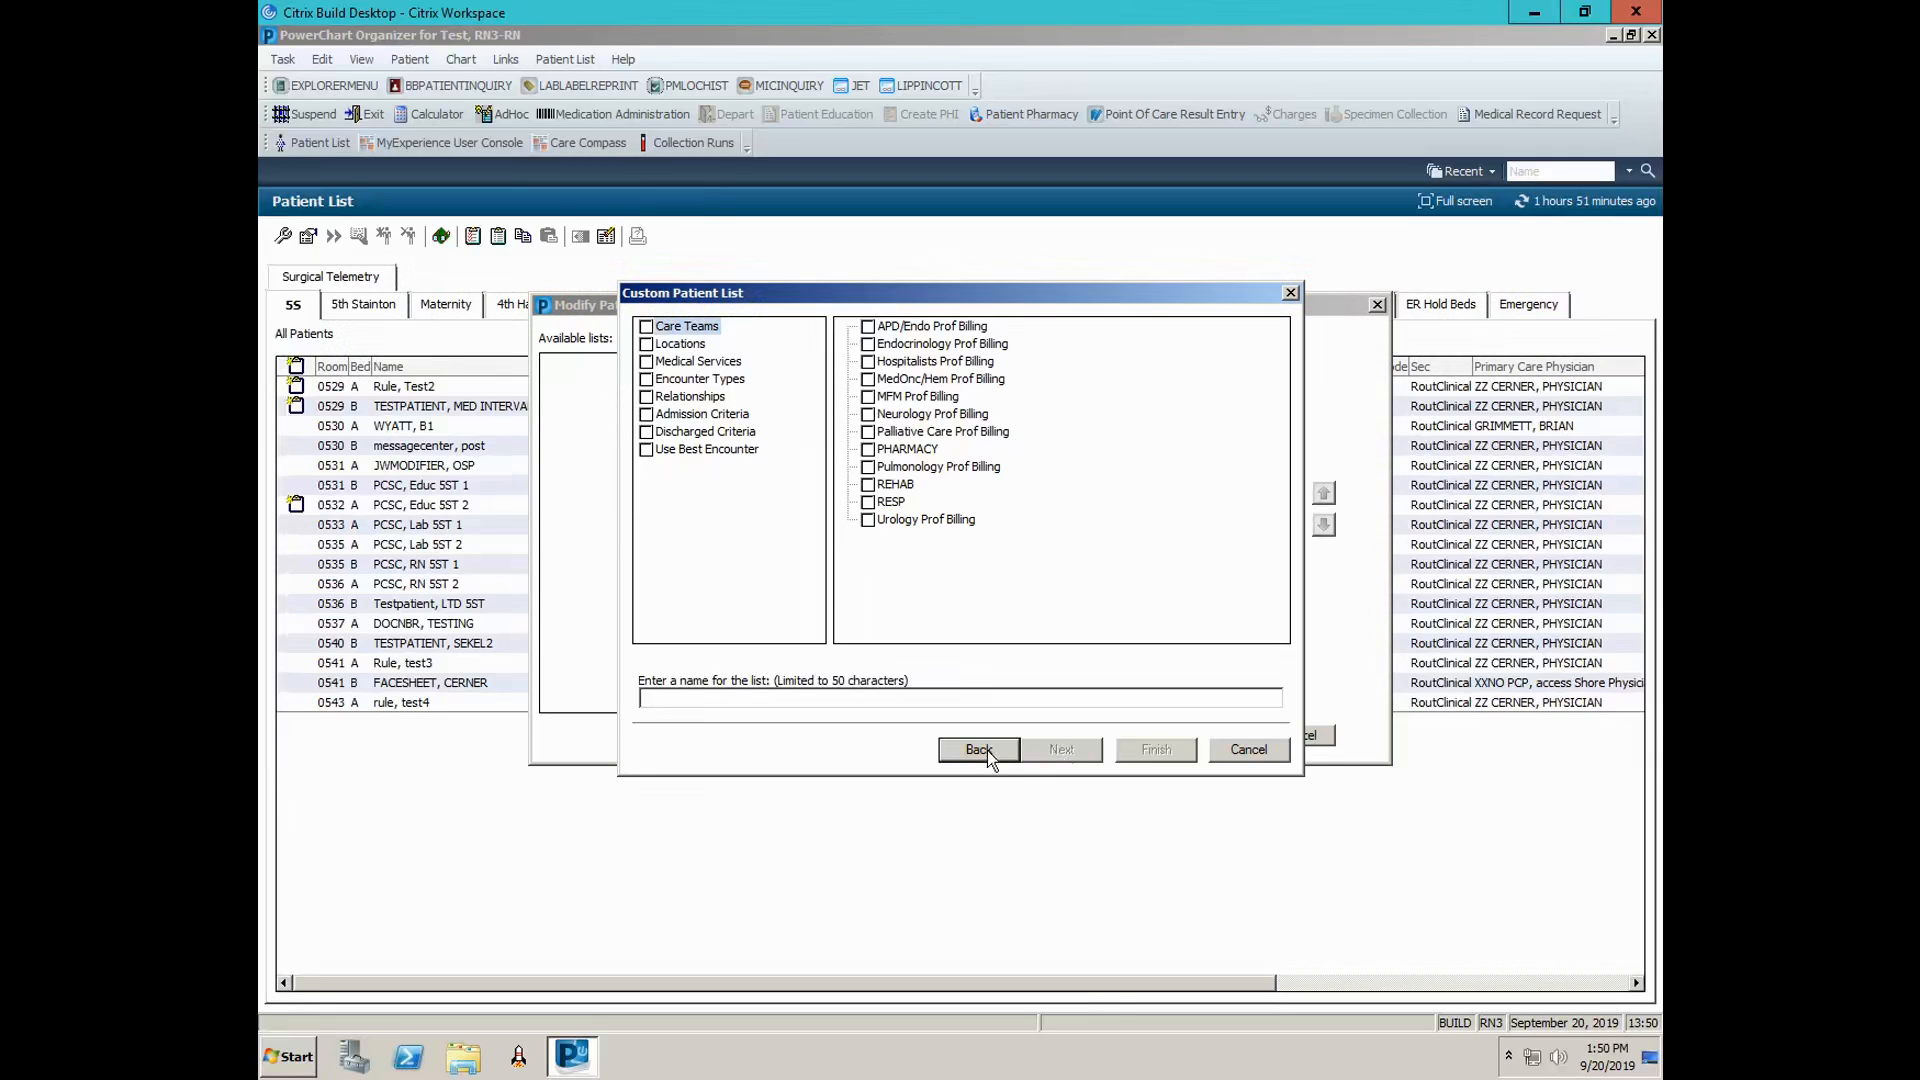
pyautogui.click(693, 702)
pyautogui.write('Nurse Smith')
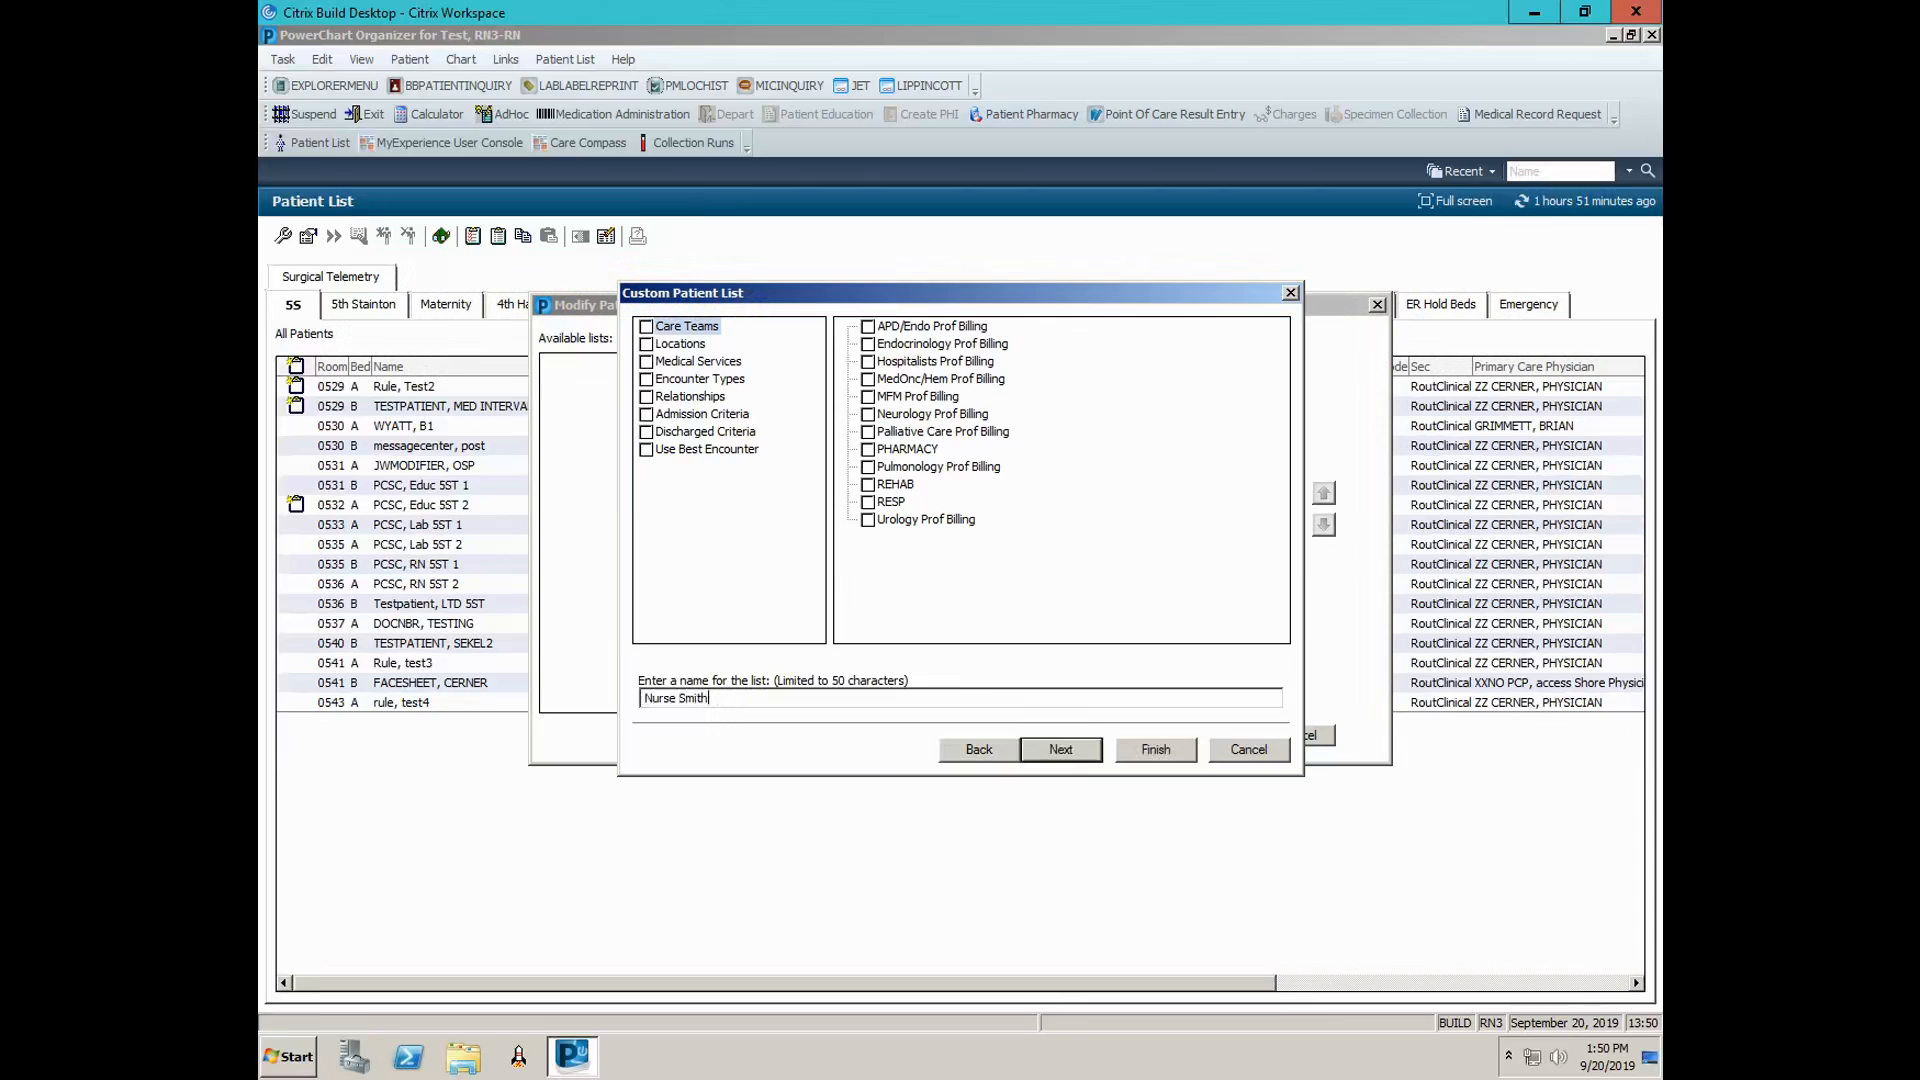
pyautogui.click(1153, 752)
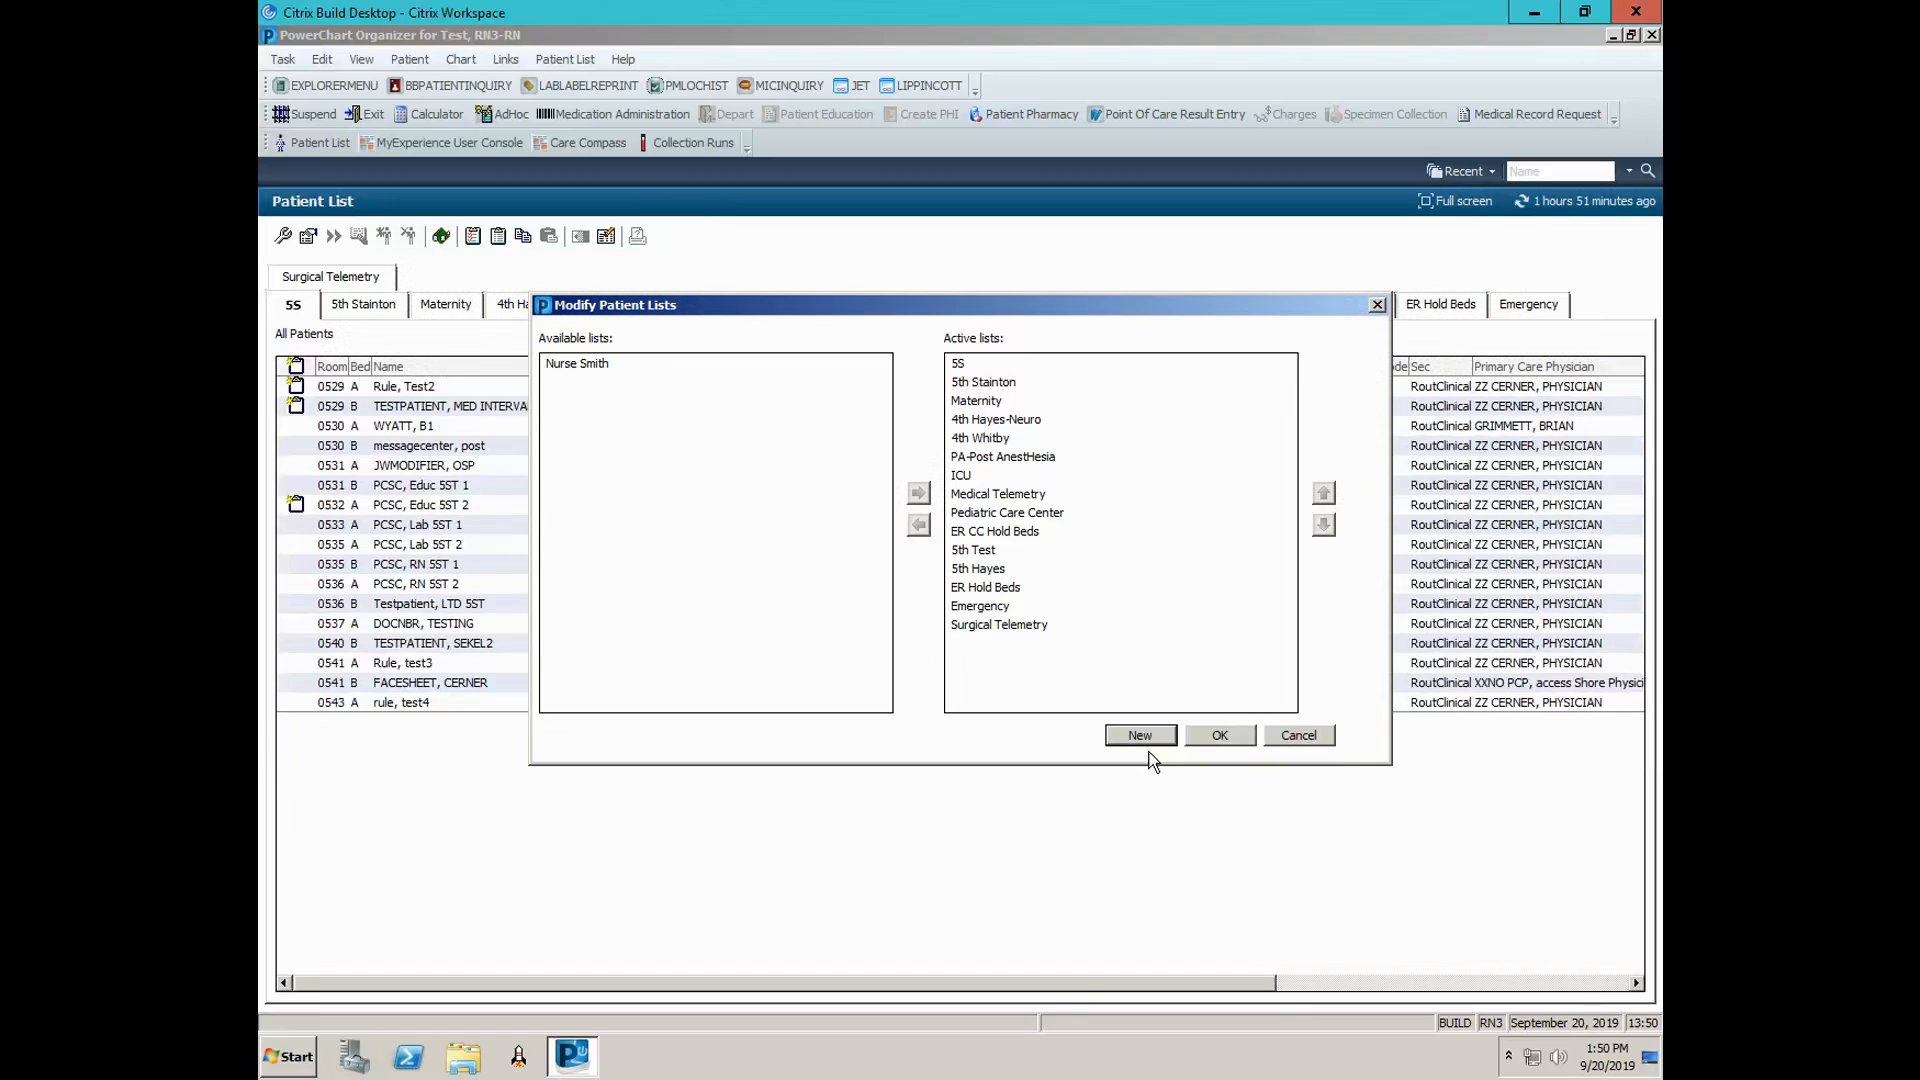
# Make the nurse's custom list active, place it directly below 5th Hayes in the list order, and apply the changes
pyautogui.click(590, 366)
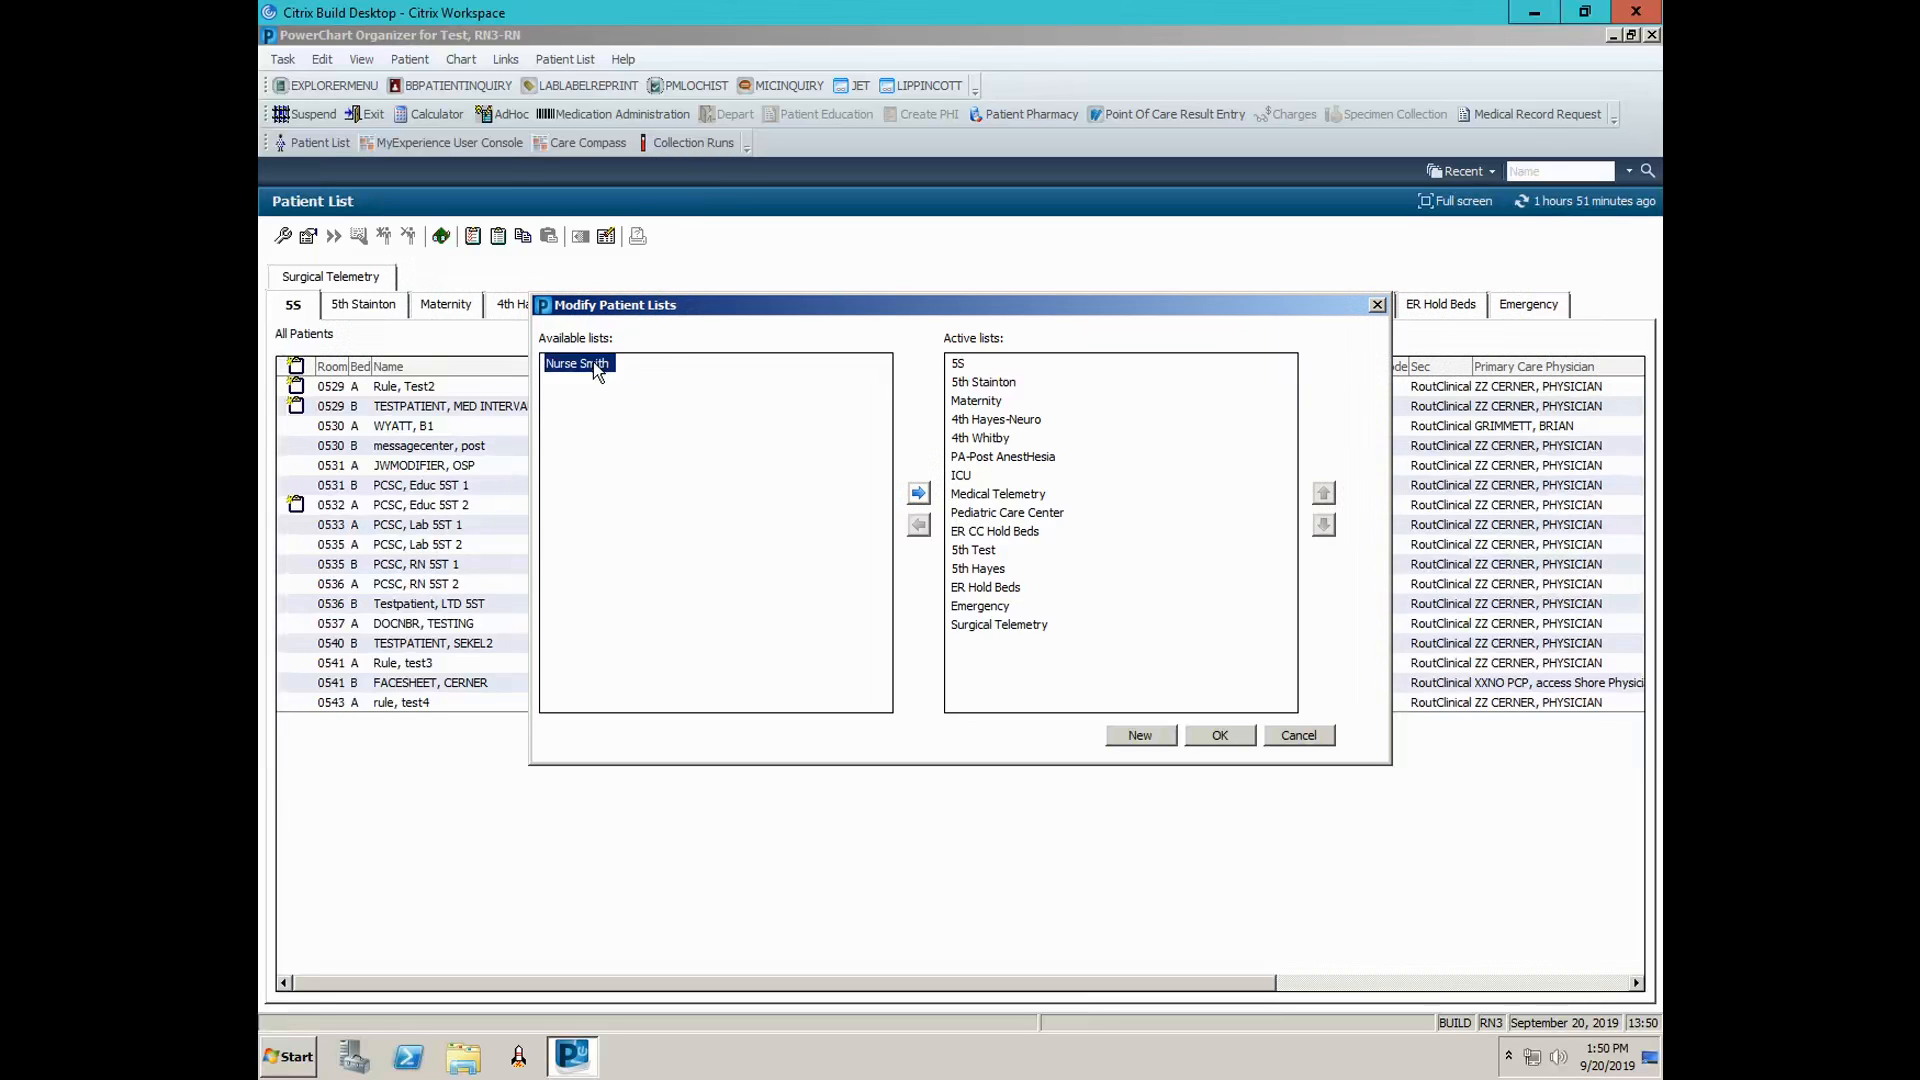
pyautogui.click(922, 495)
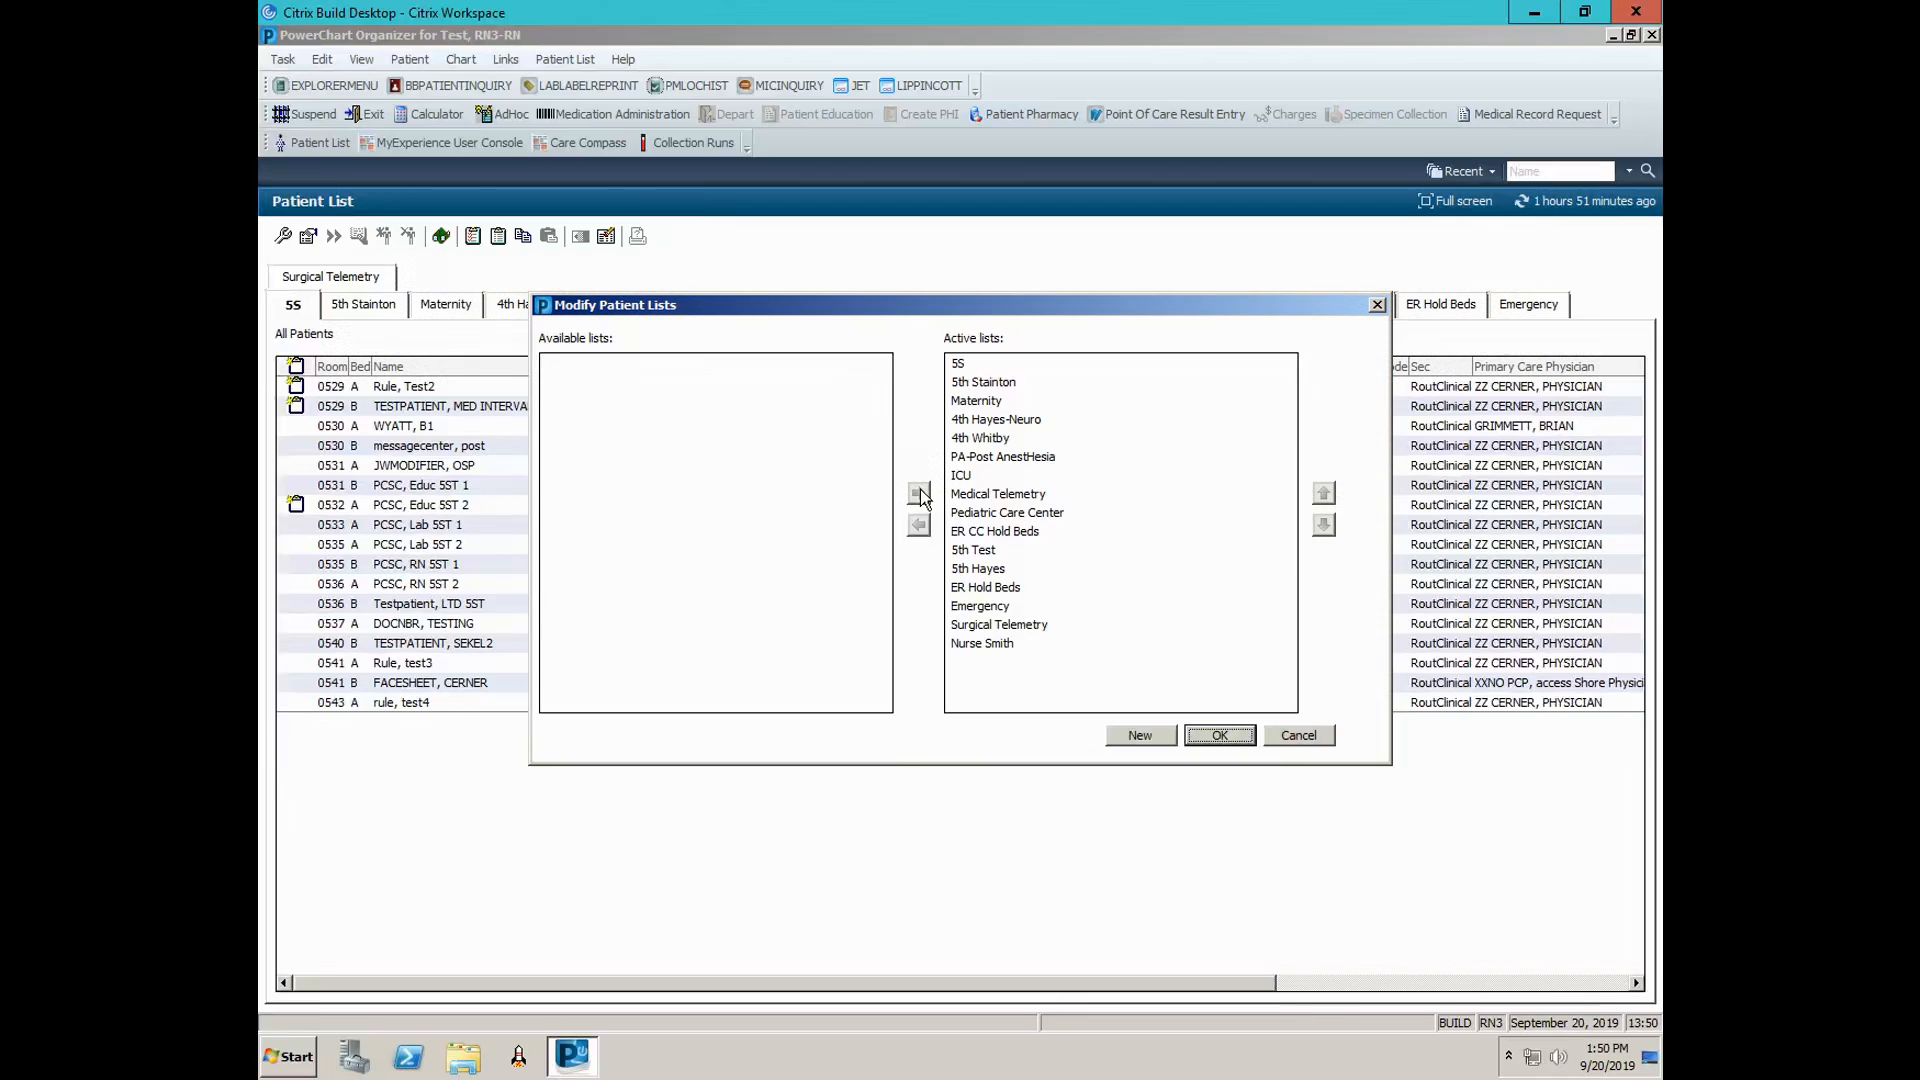
pyautogui.click(1005, 648)
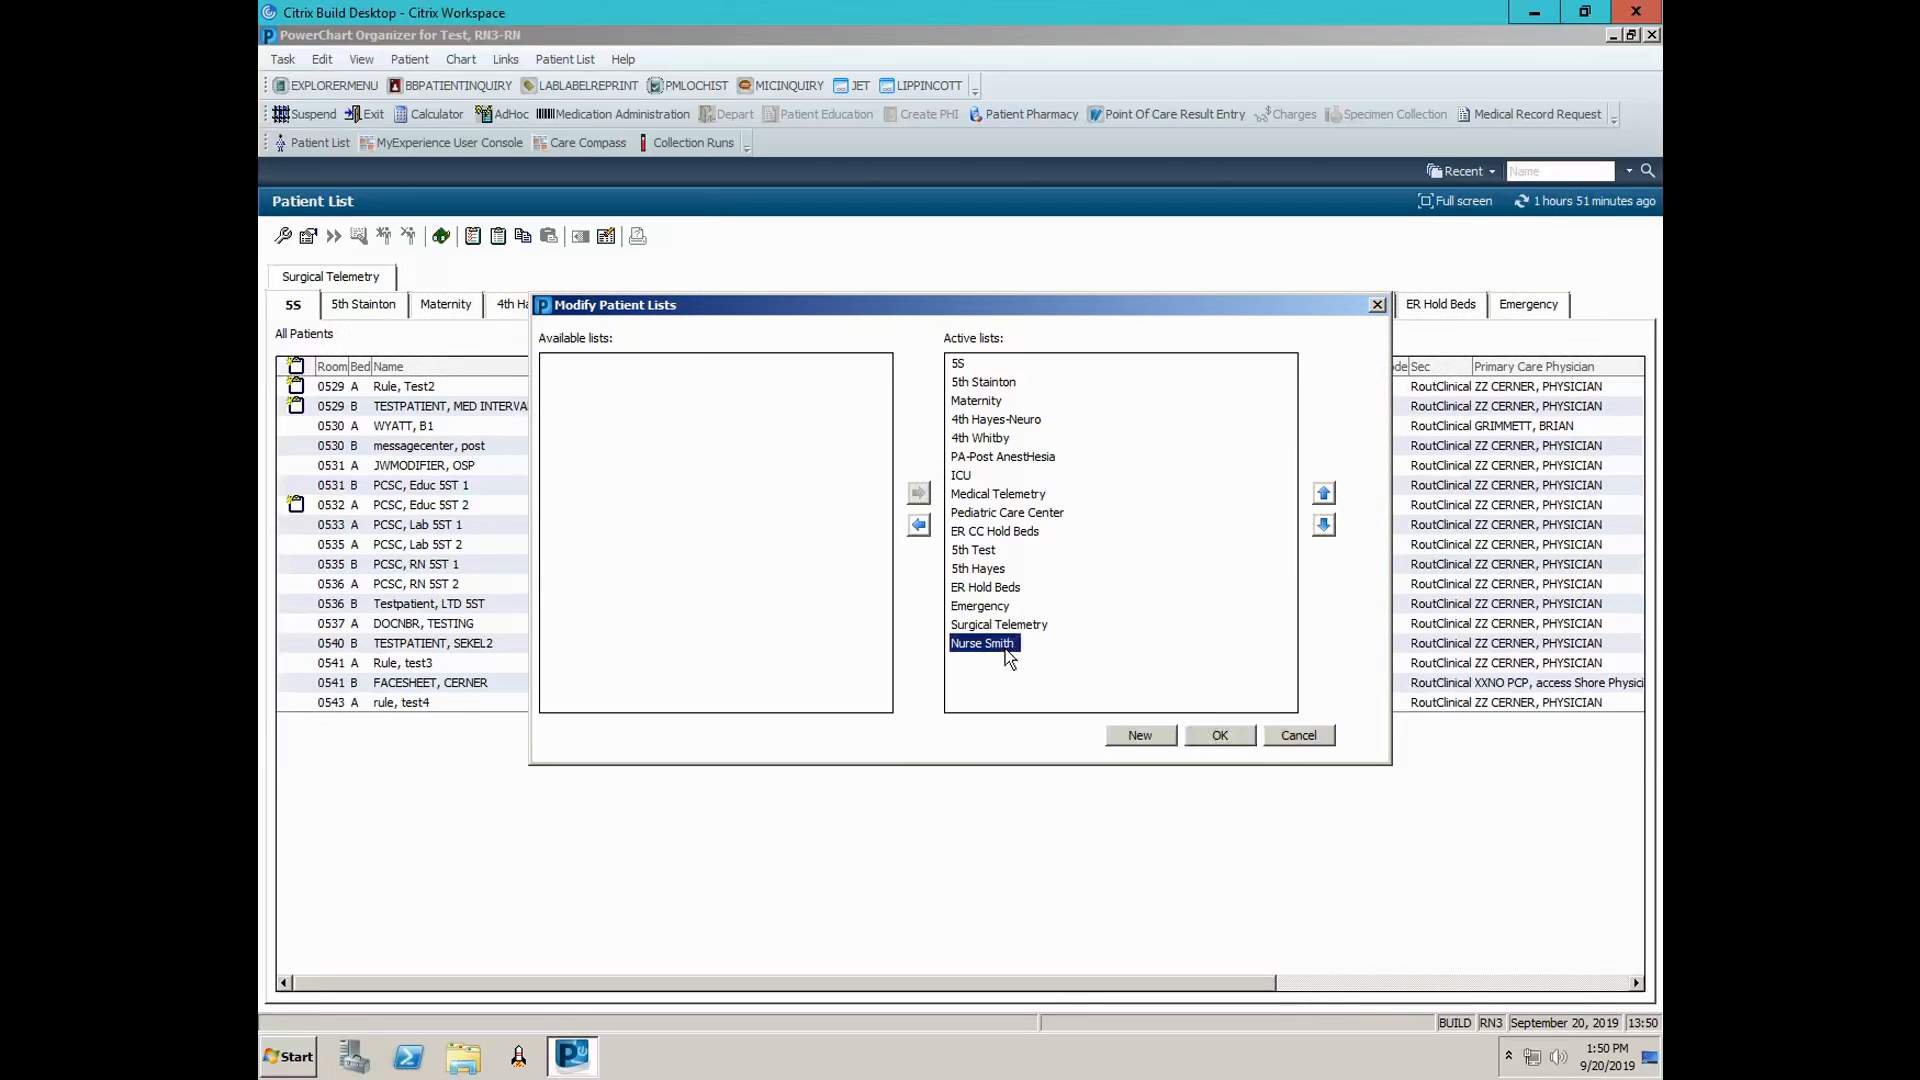
pyautogui.click(1323, 493)
pyautogui.click(1323, 493)
pyautogui.click(1323, 493)
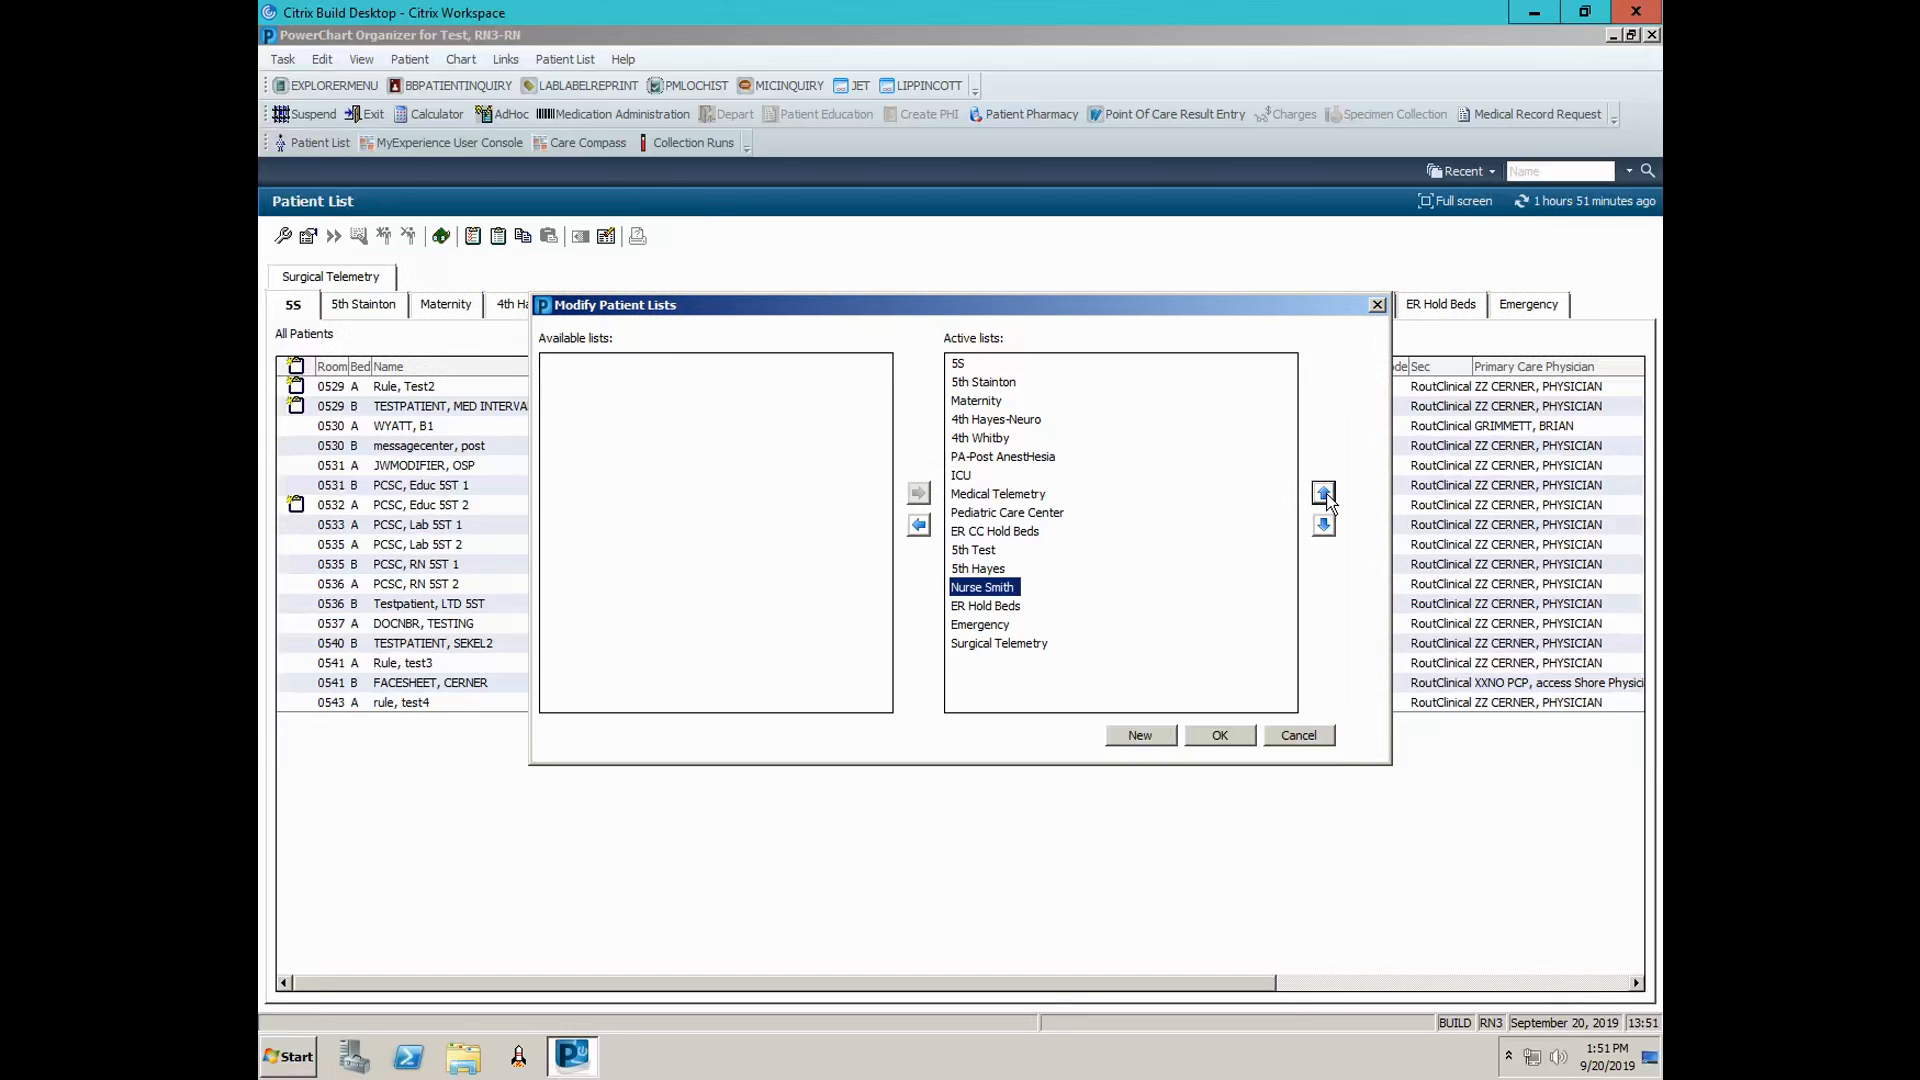
pyautogui.click(1220, 735)
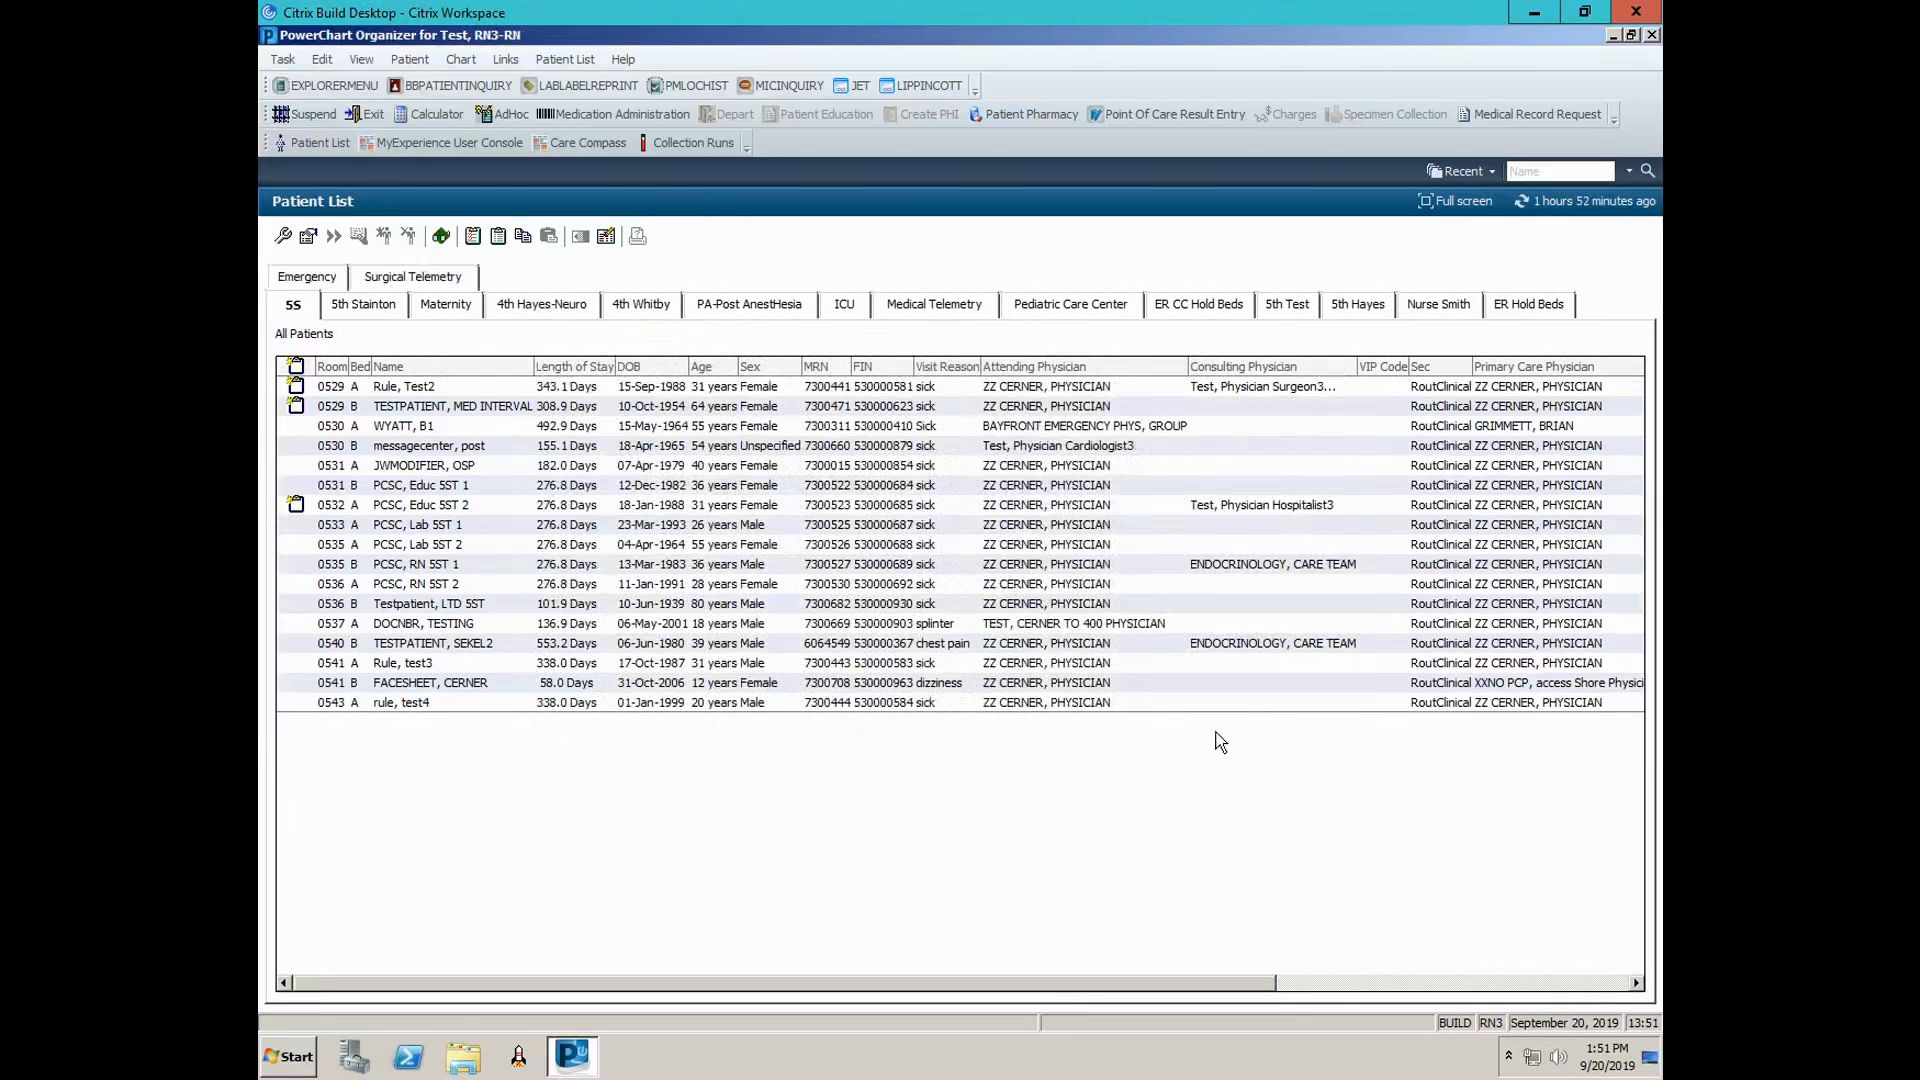
# Add the patient in room 0514, bed A, from the 5th Test list to the nurse's custom patient list
pyautogui.click(1428, 308)
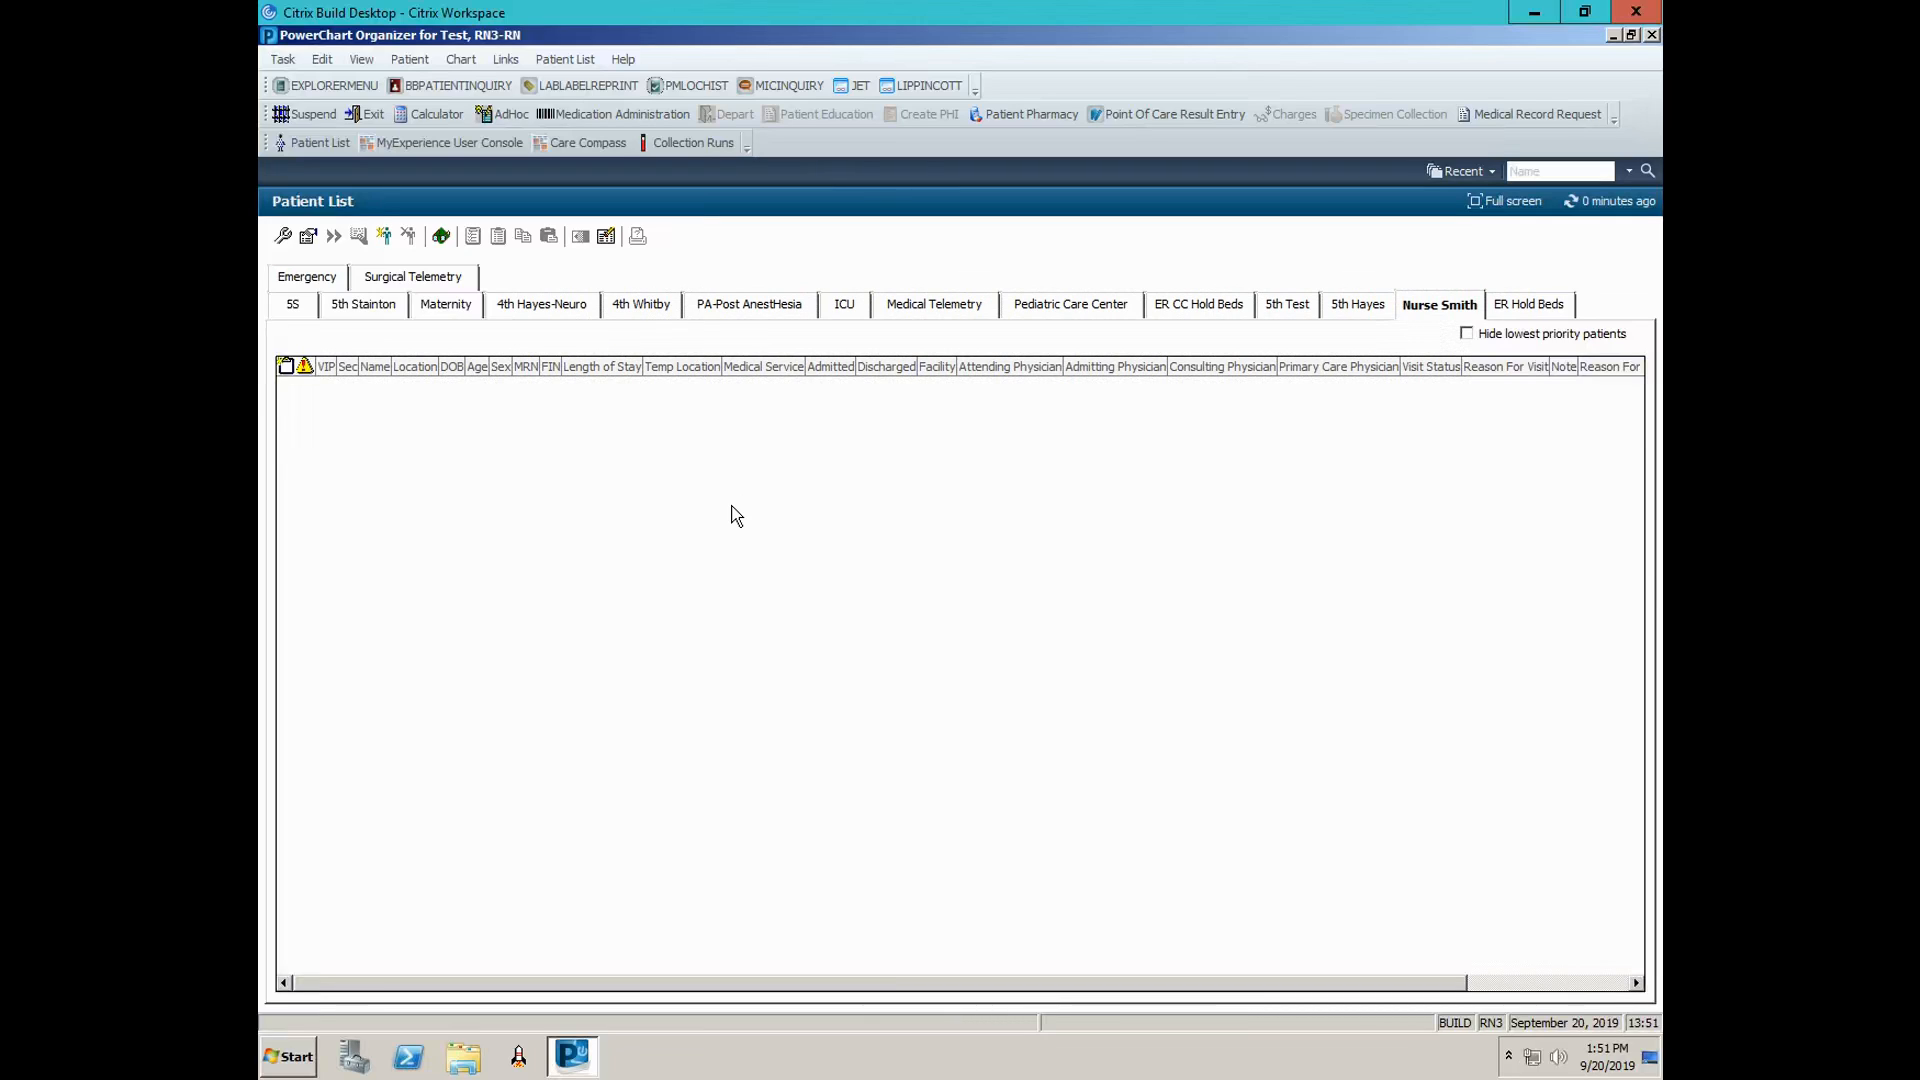
pyautogui.click(1277, 312)
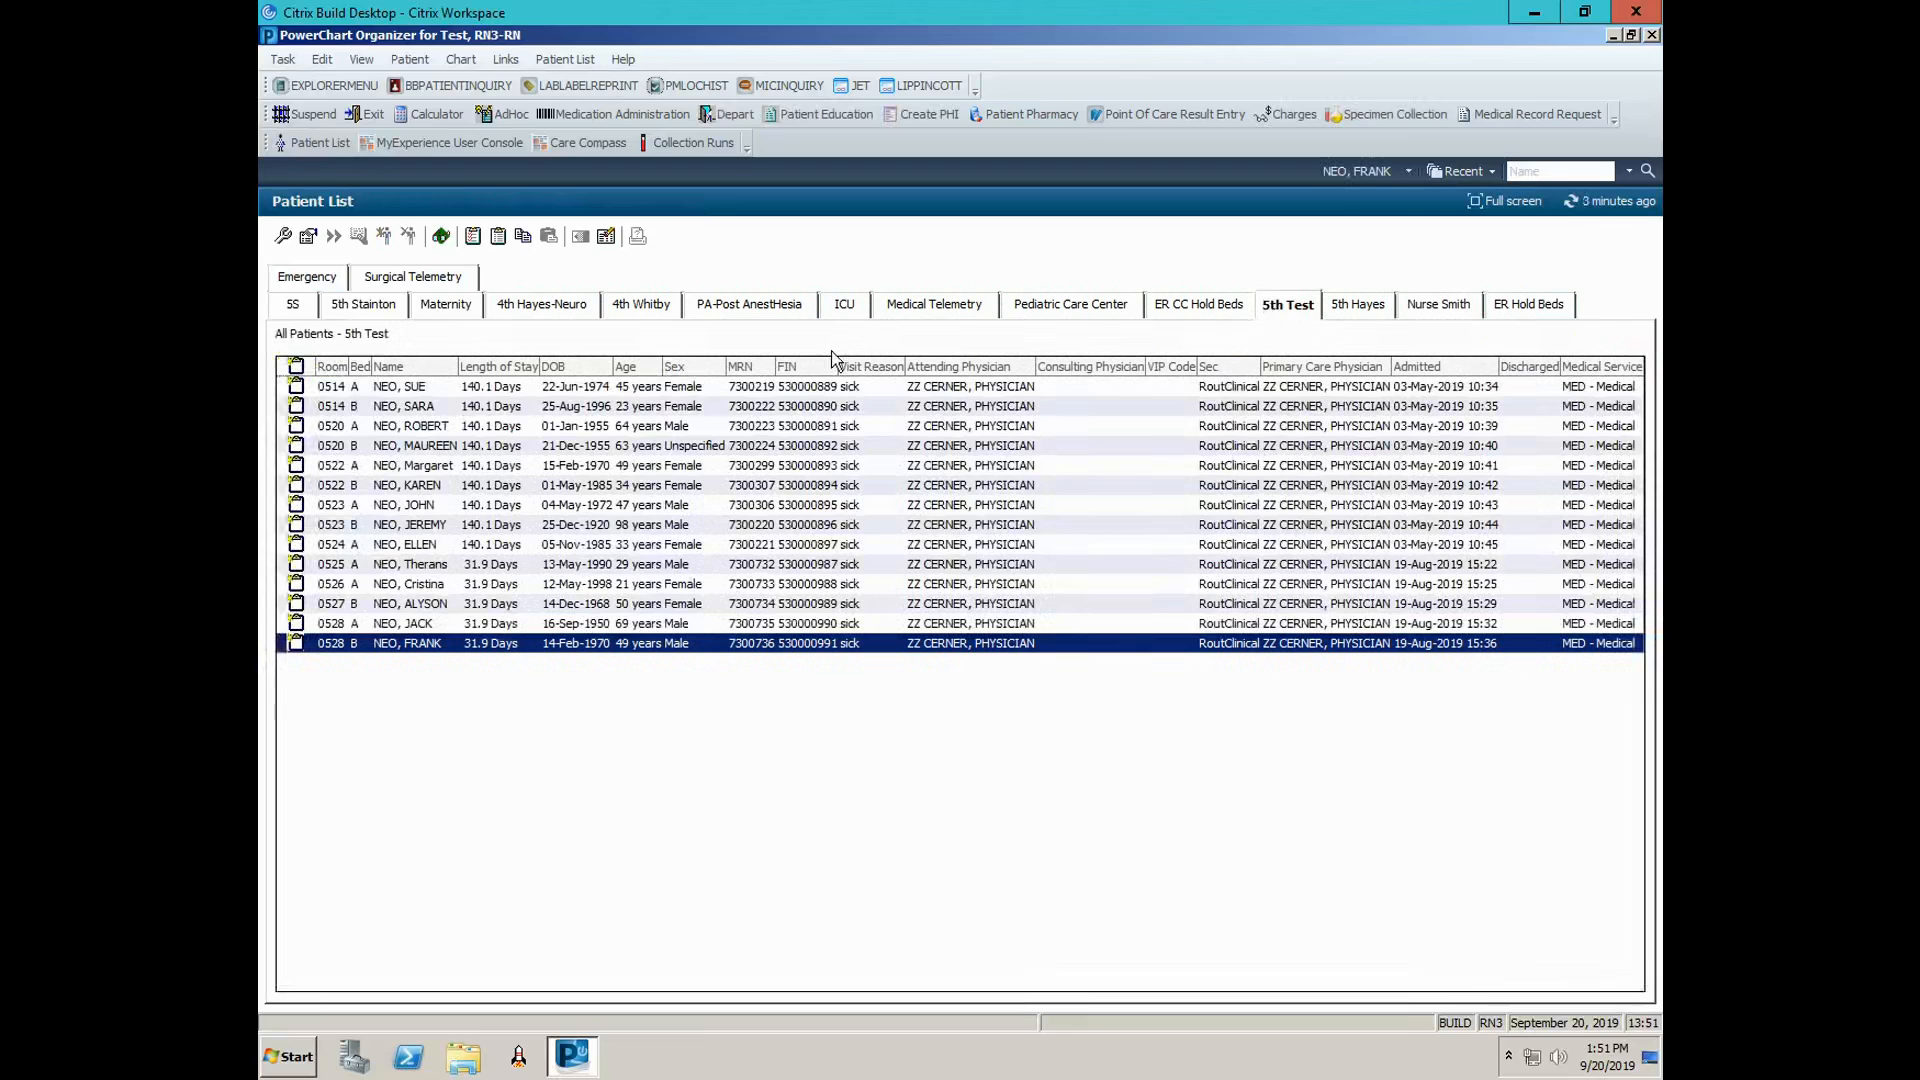
pyautogui.rightClick(677, 390)
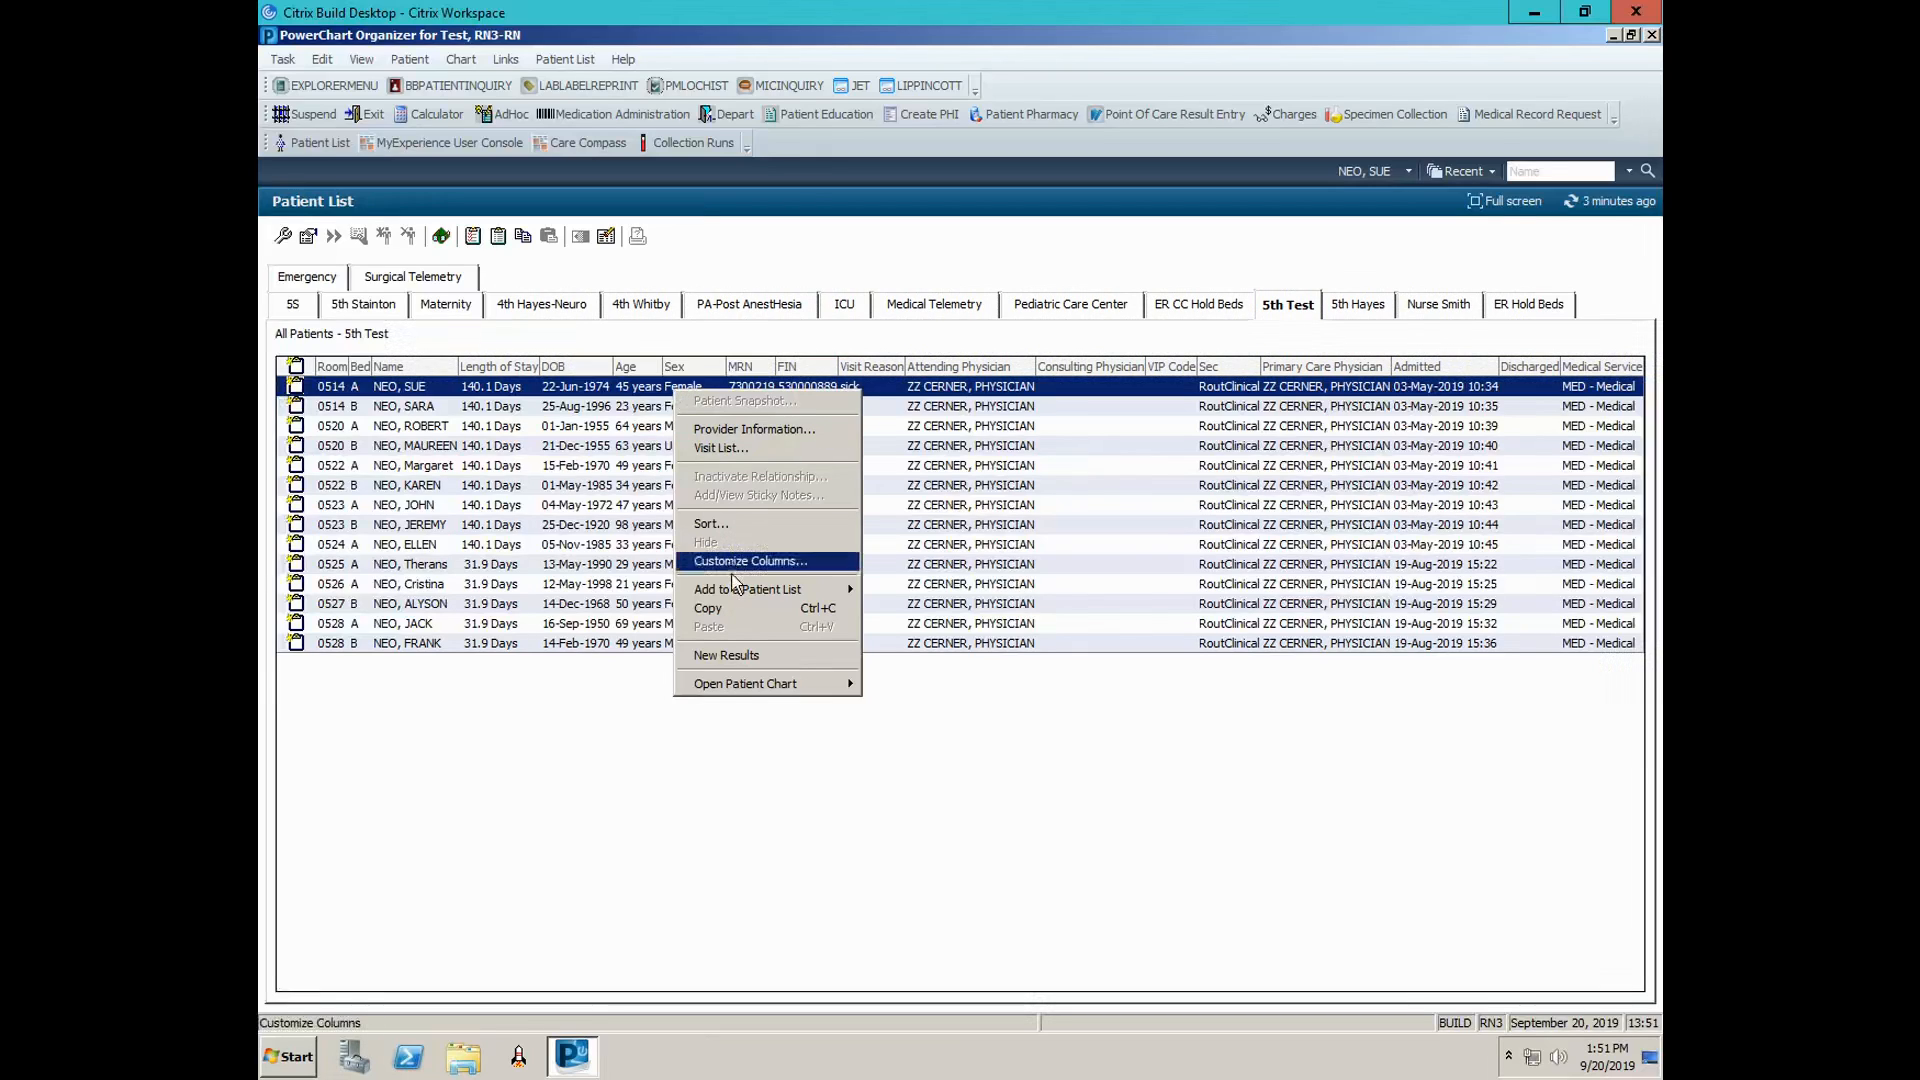
pyautogui.moveTo(735, 591)
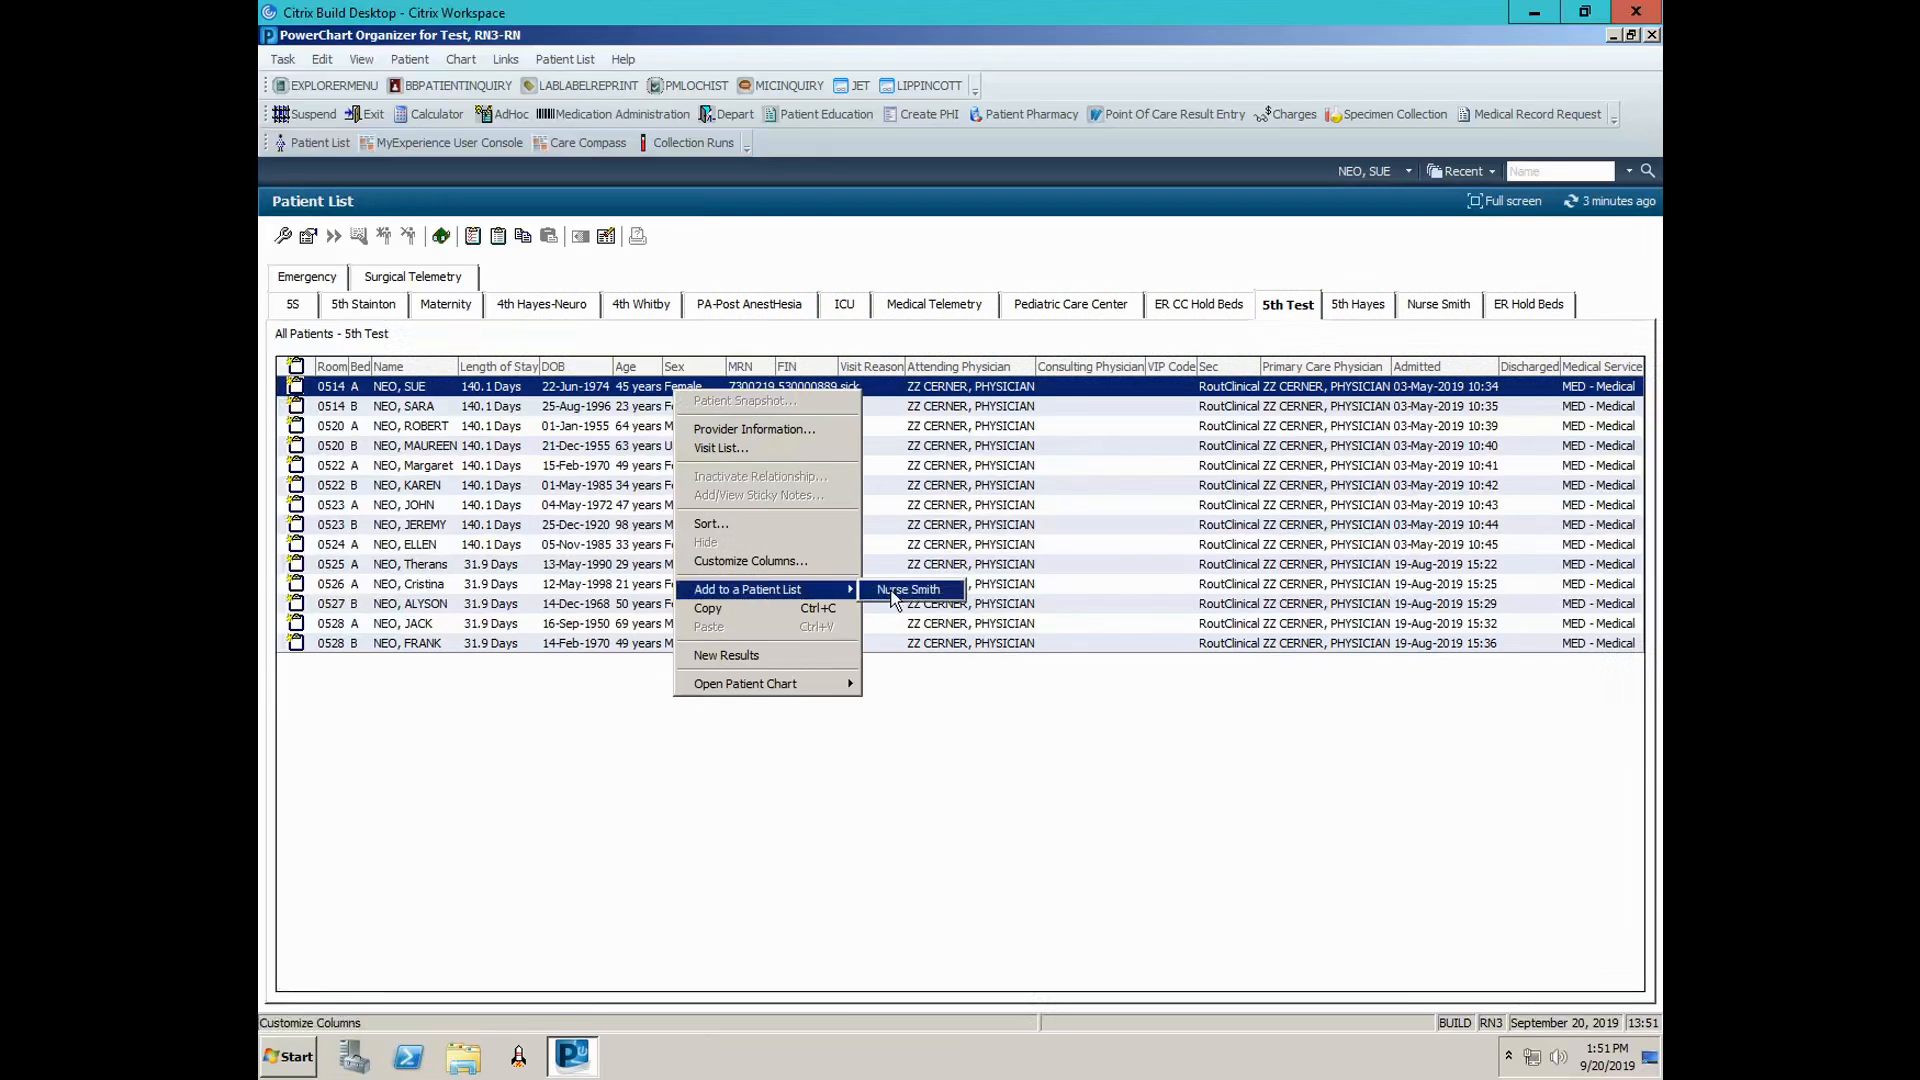
pyautogui.click(894, 592)
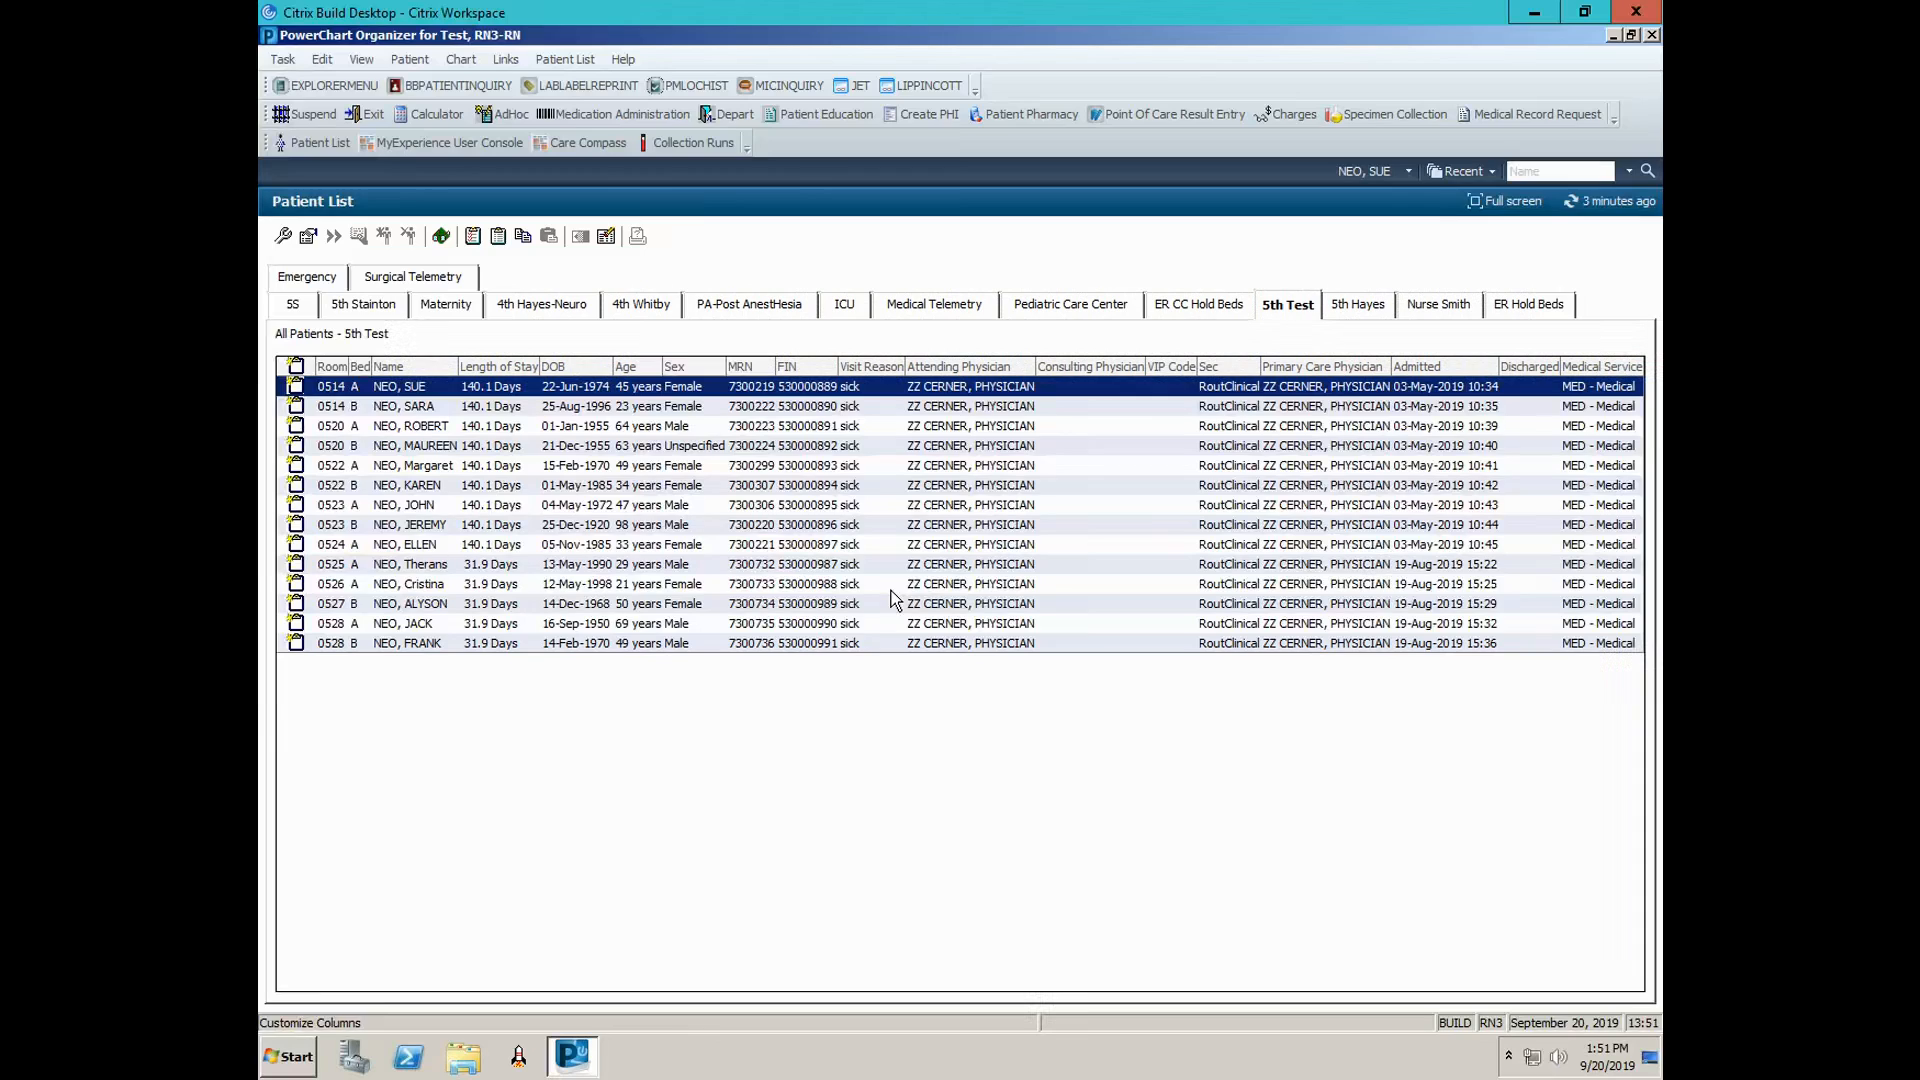
# Refresh the nurse's custom patient list and remove the patient in room 0514, bed A, from it
pyautogui.click(1421, 318)
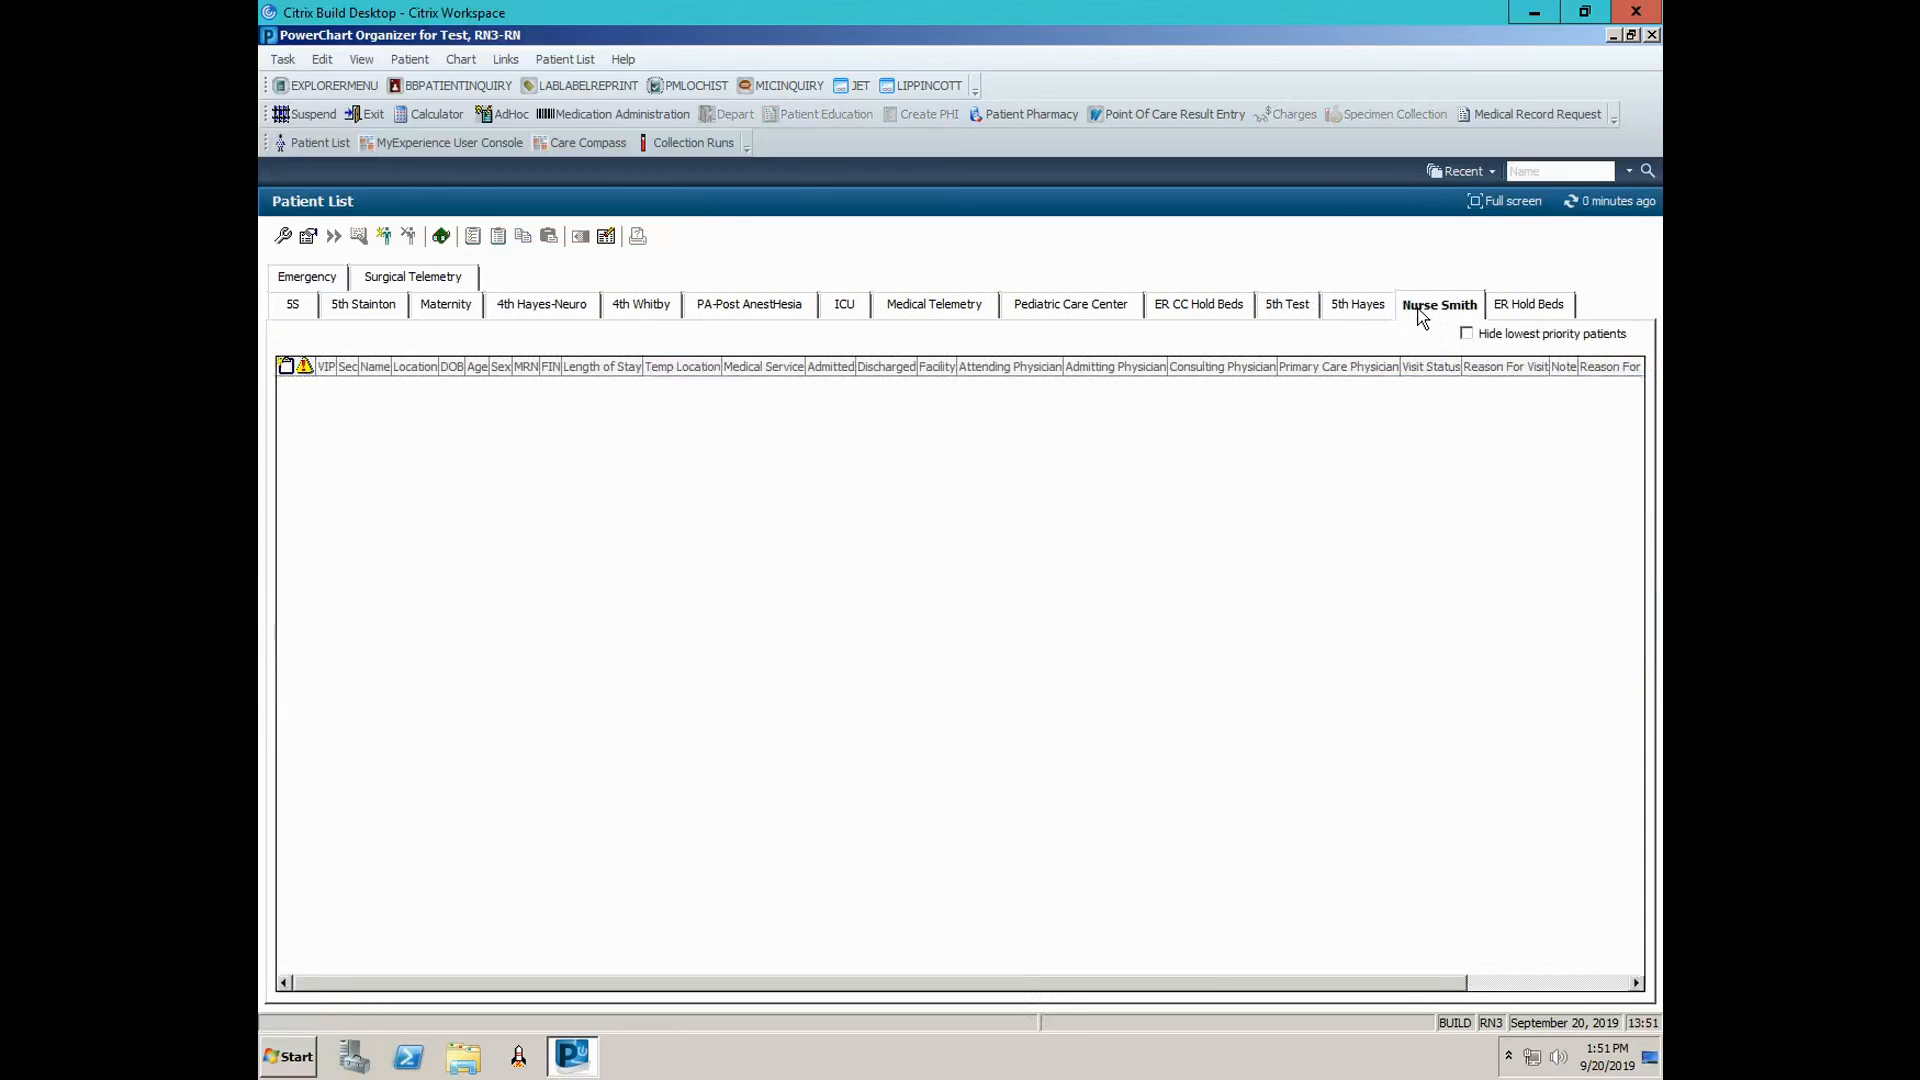
pyautogui.click(1618, 205)
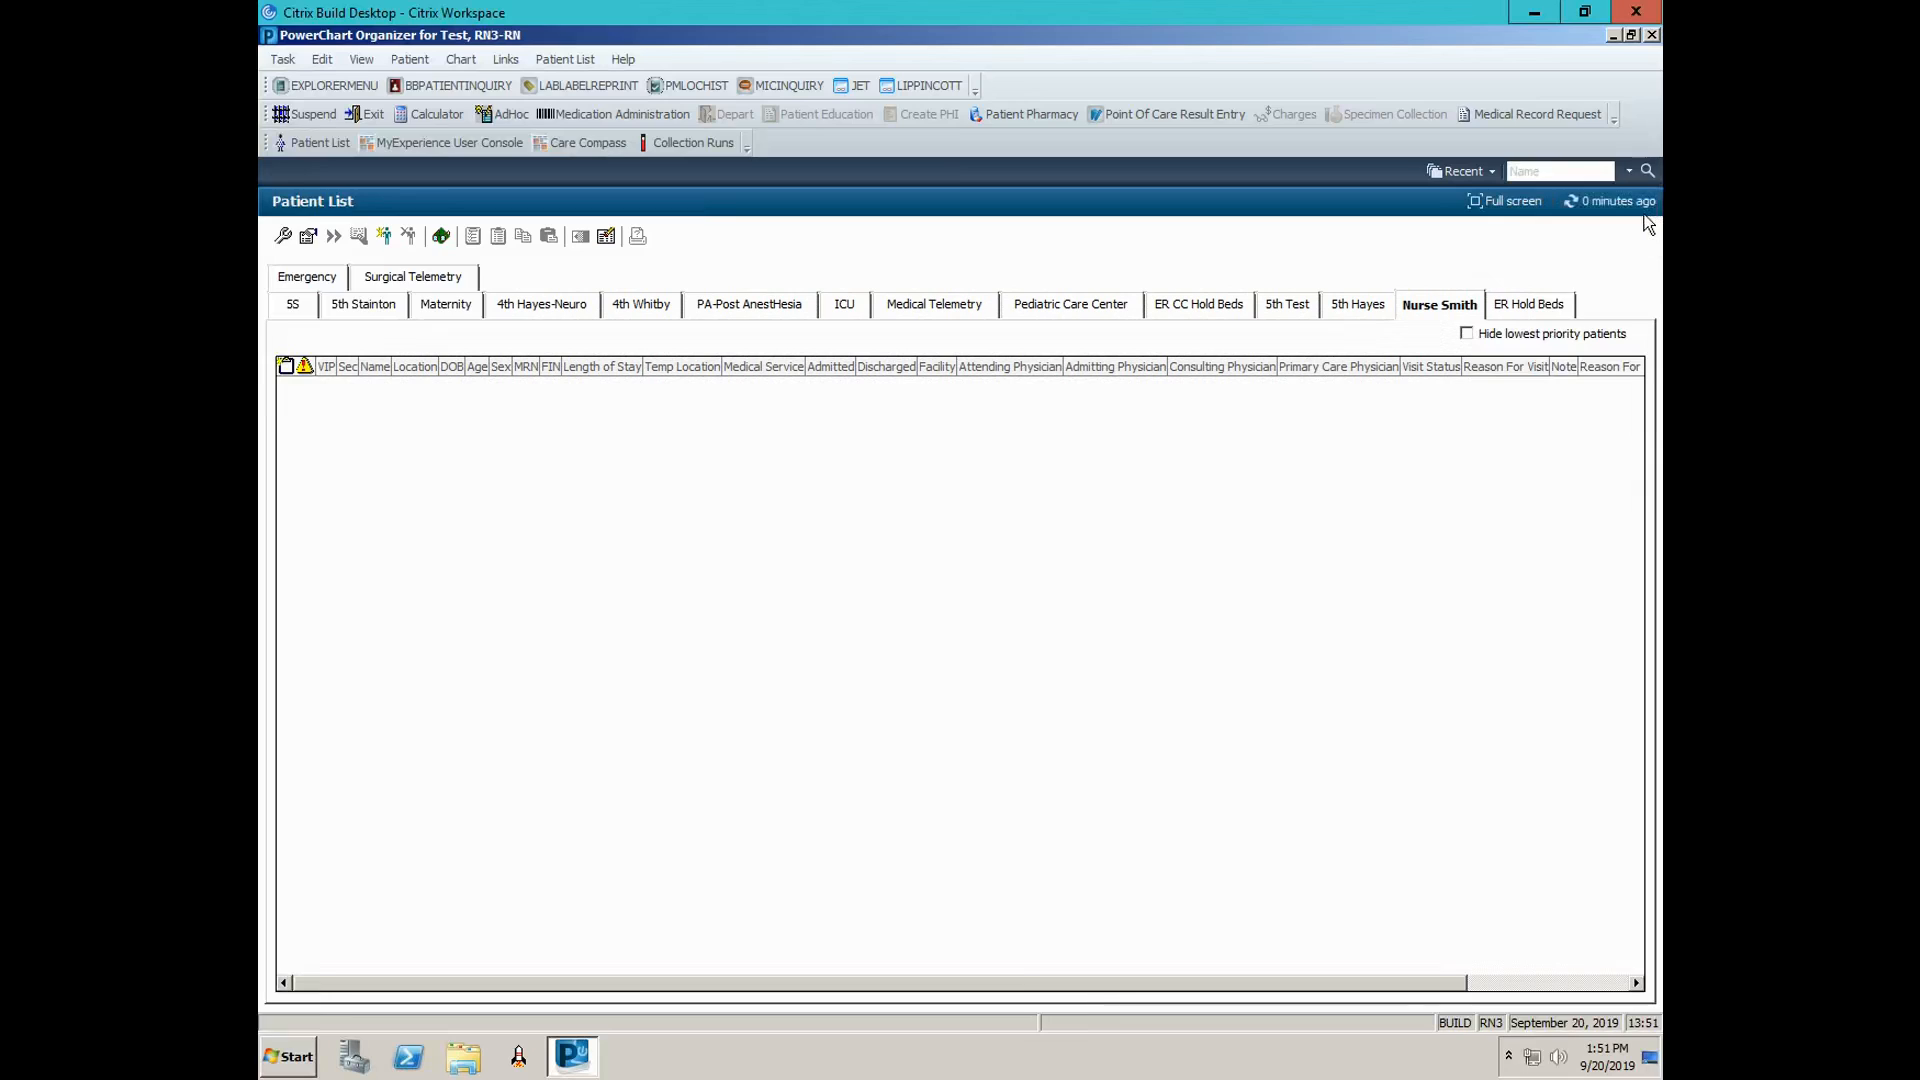
pyautogui.click(1633, 209)
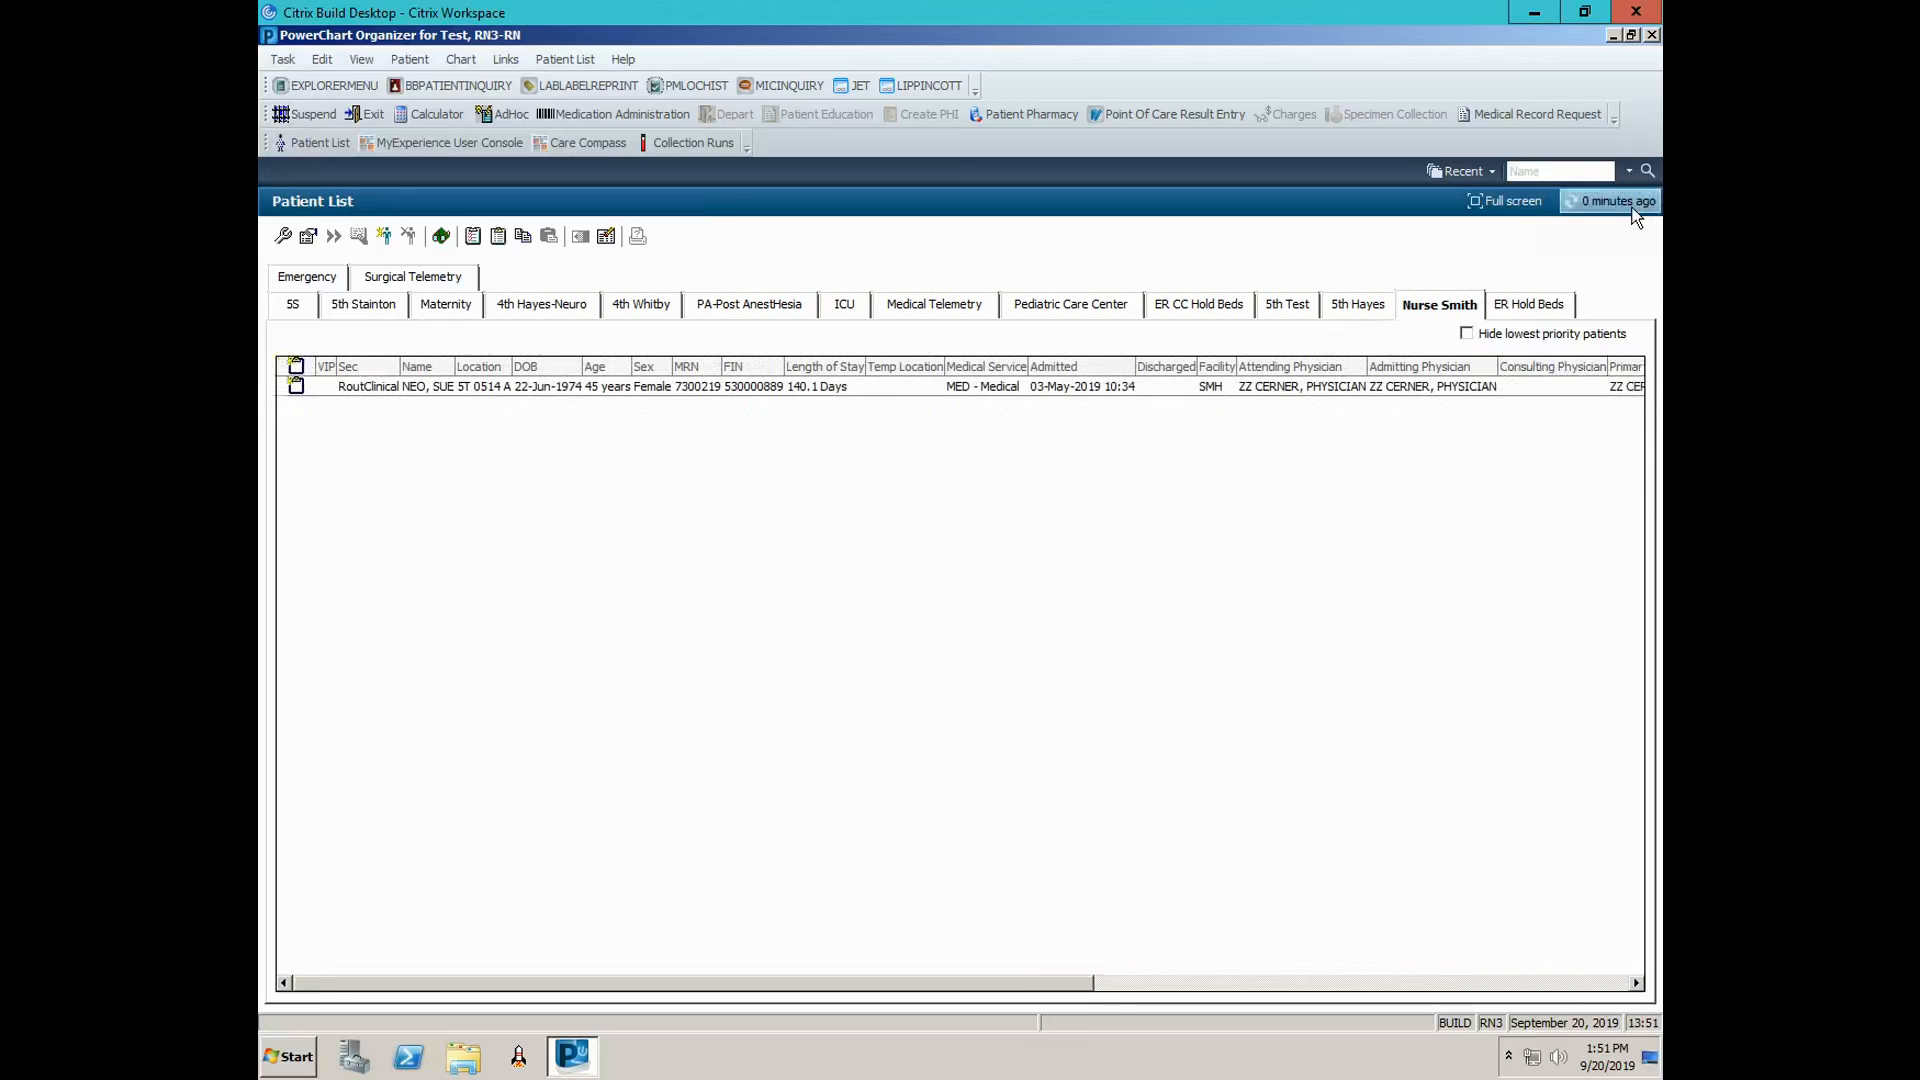
pyautogui.rightClick(464, 397)
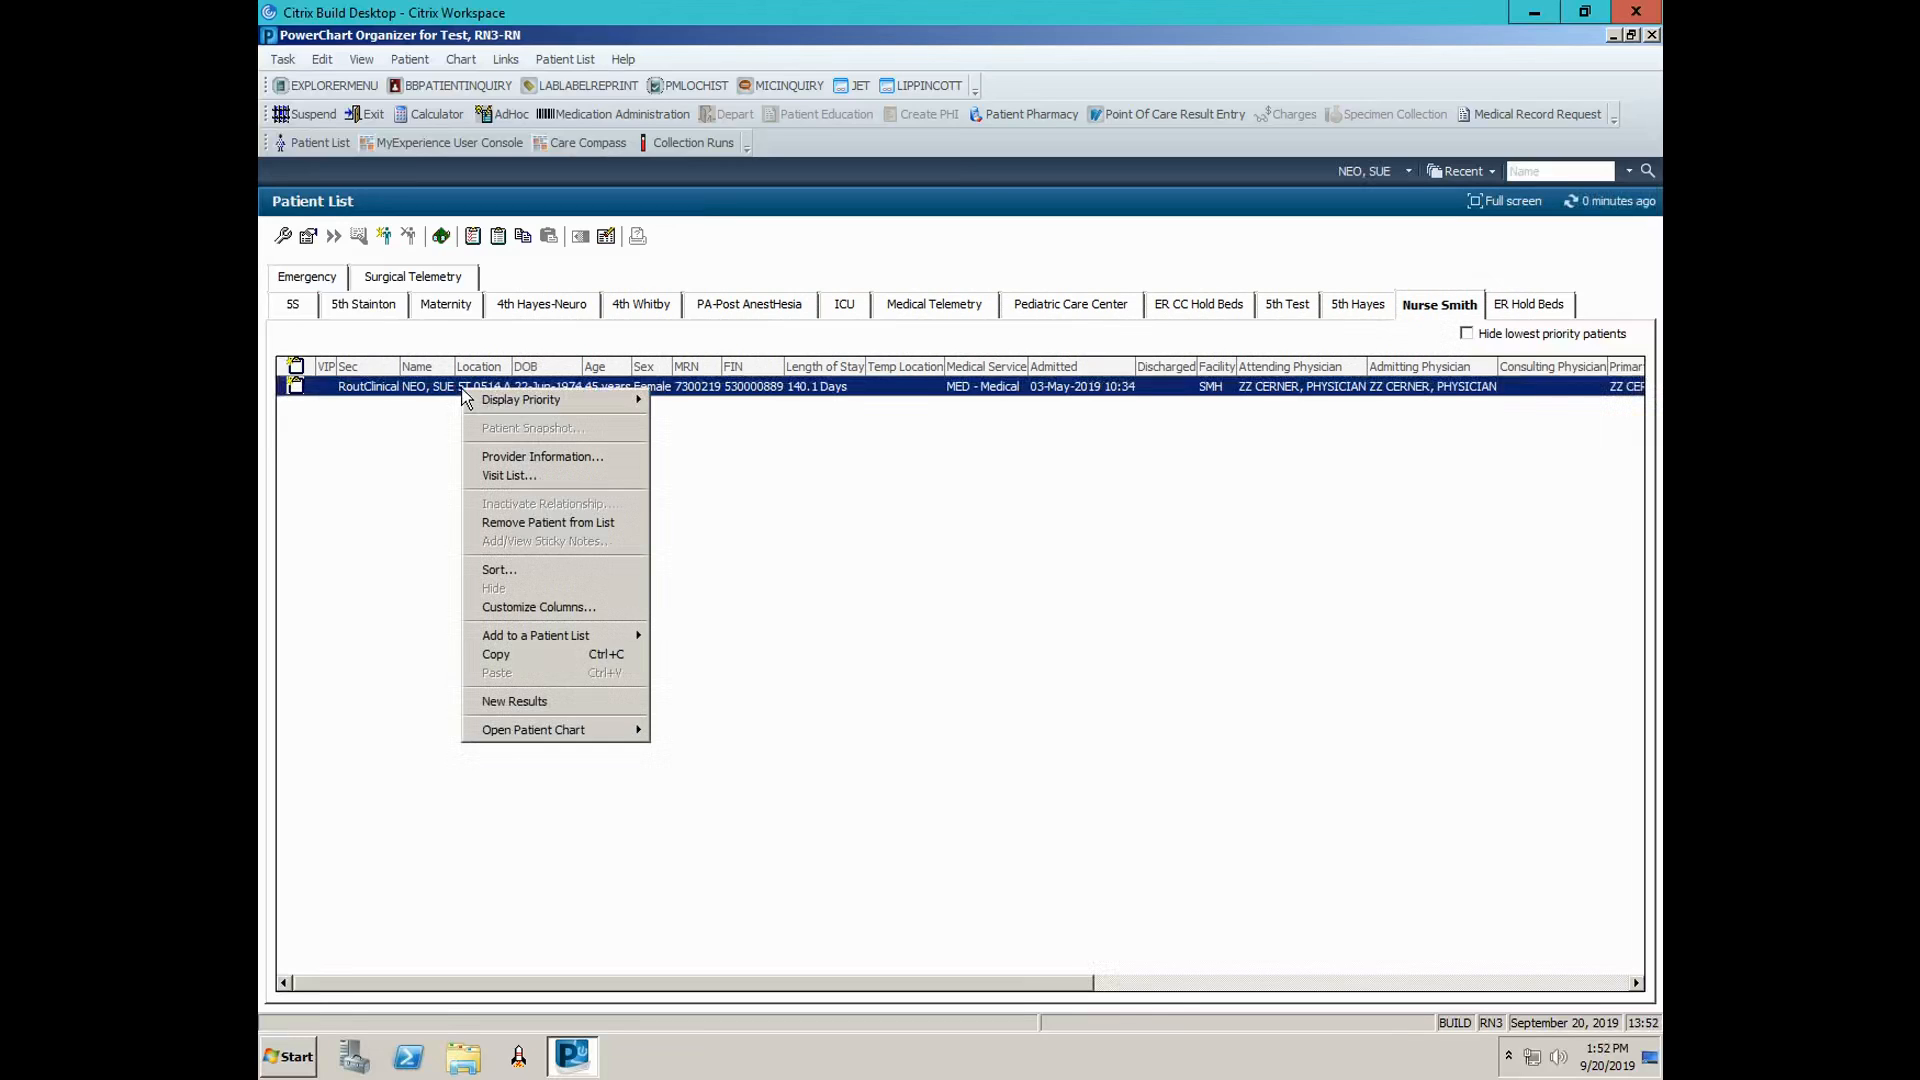
pyautogui.click(499, 524)
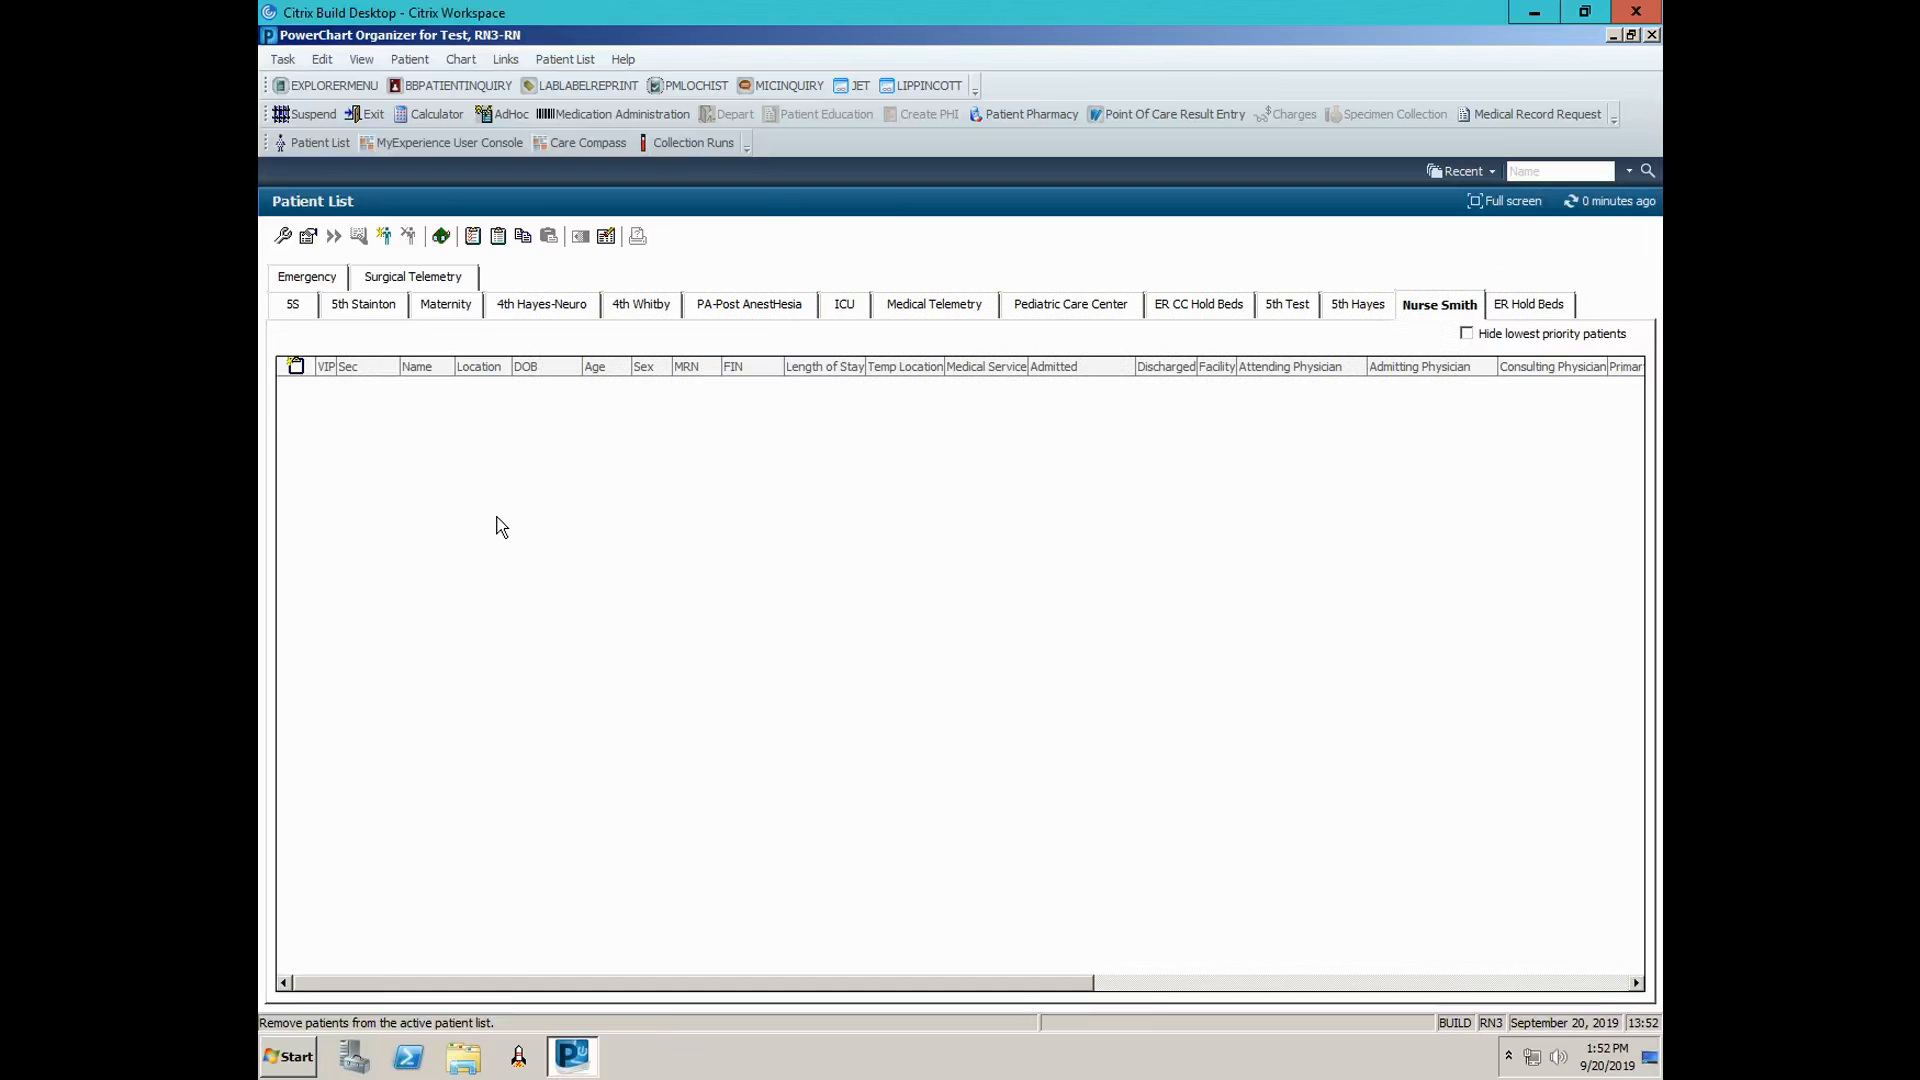
# Open the chart of the patient in room 0514, bed A, from the 5th Test list
pyautogui.click(1285, 305)
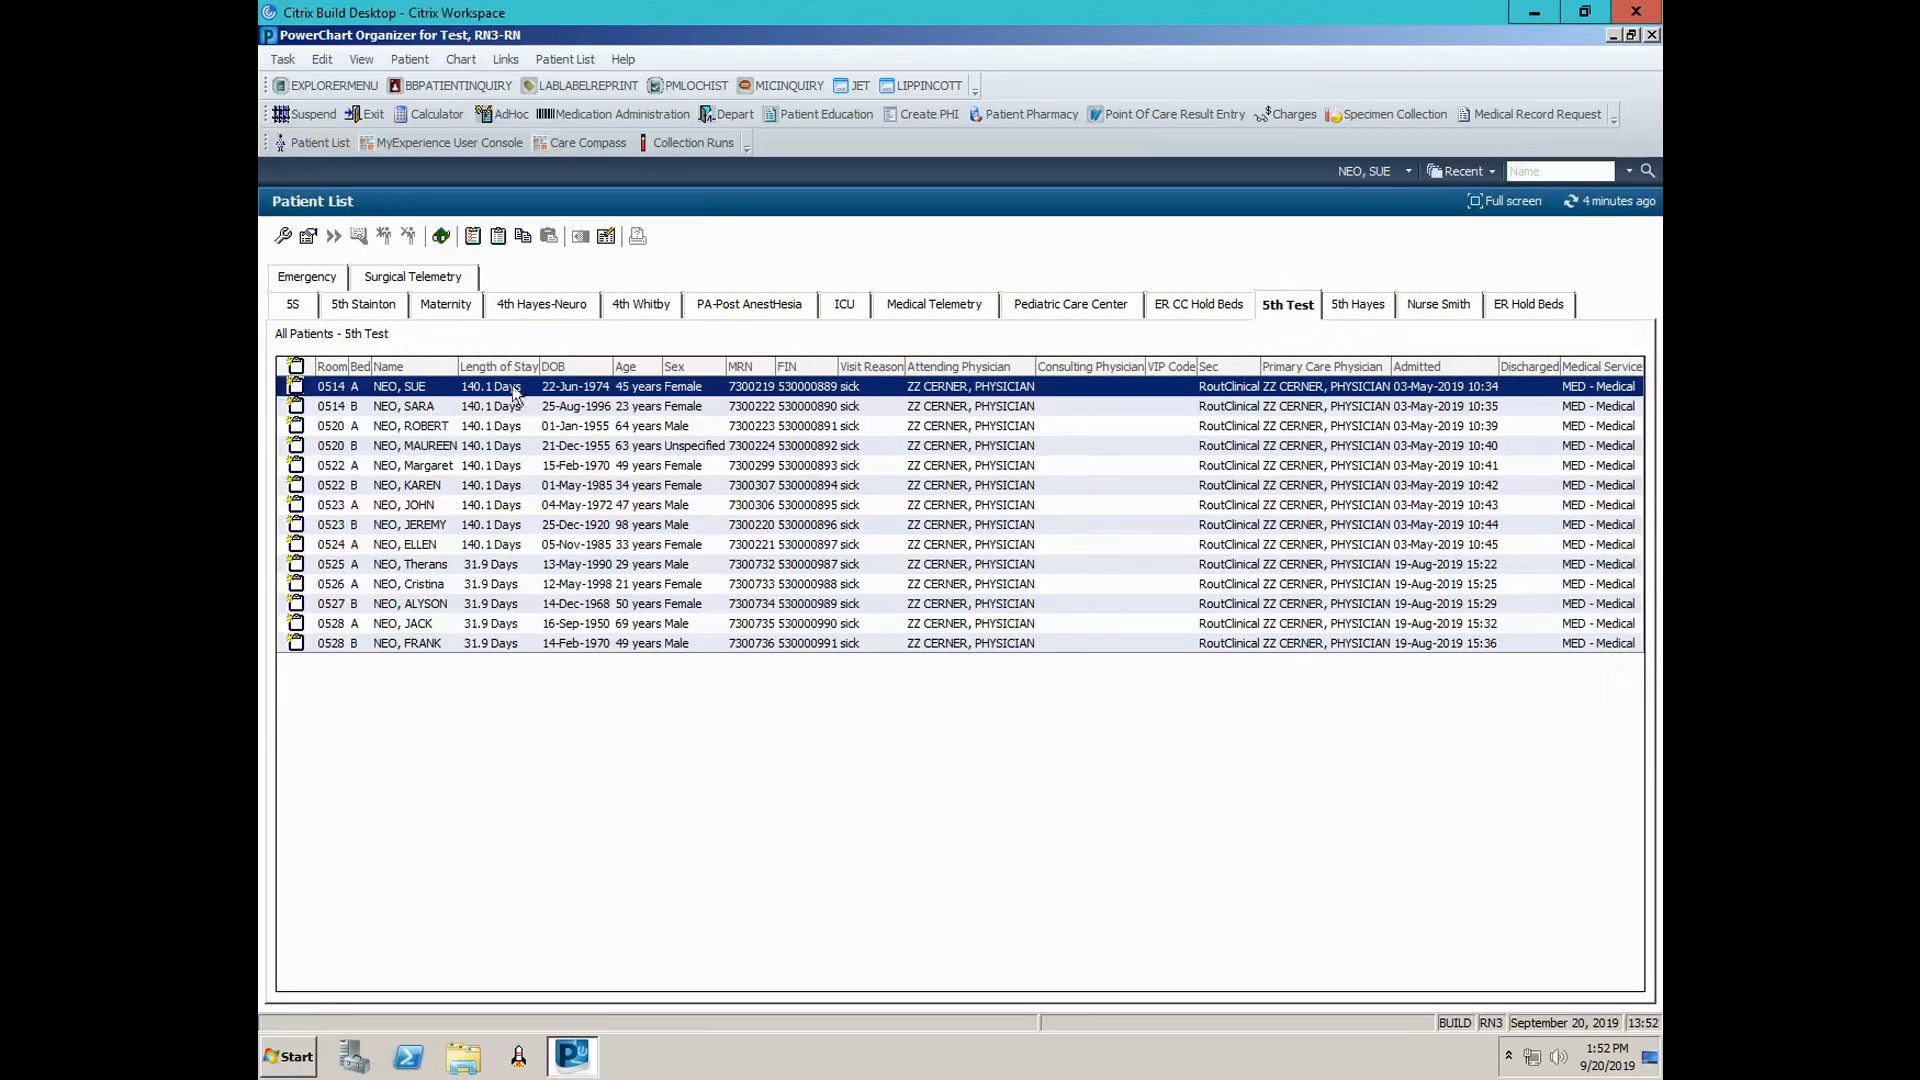
pyautogui.doubleClick(551, 392)
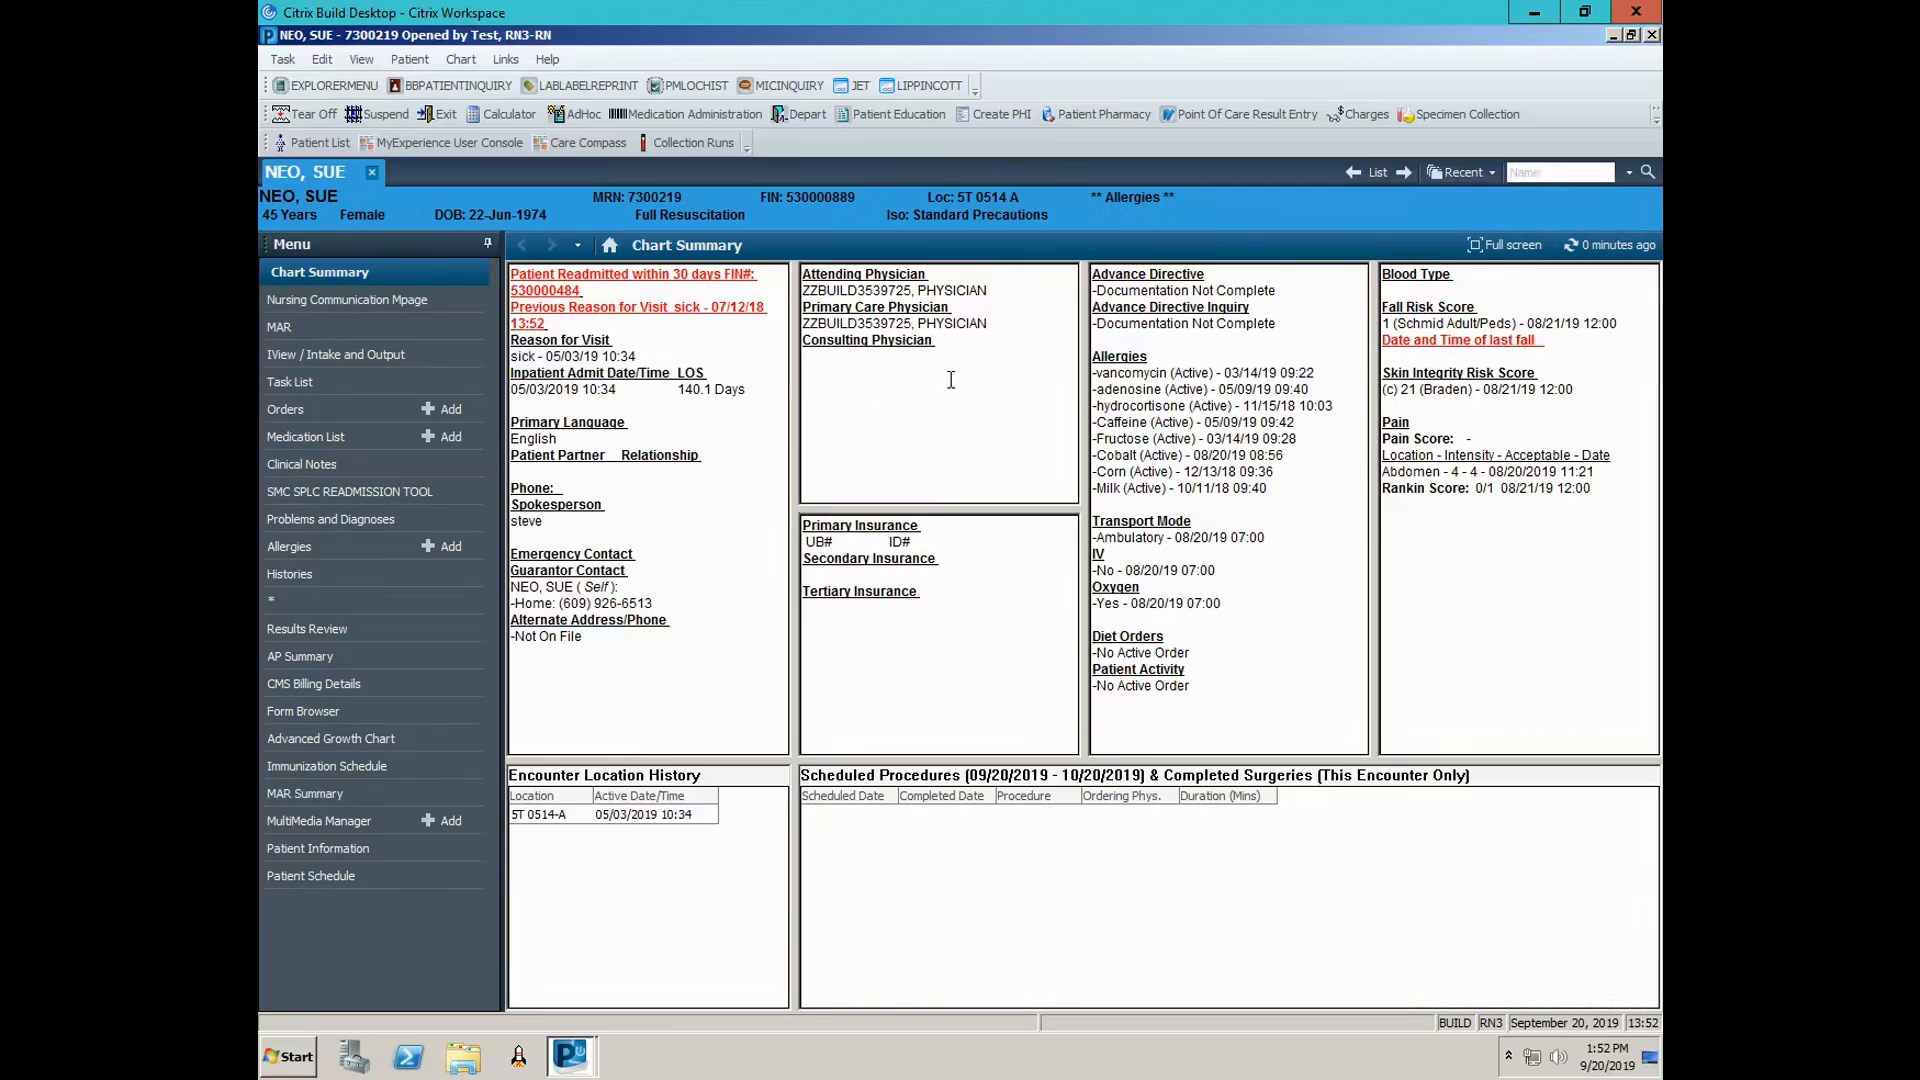
# Search for another patient by pasting the FIN number, and open the chart of the matching inpatient encounter
pyautogui.click(409, 62)
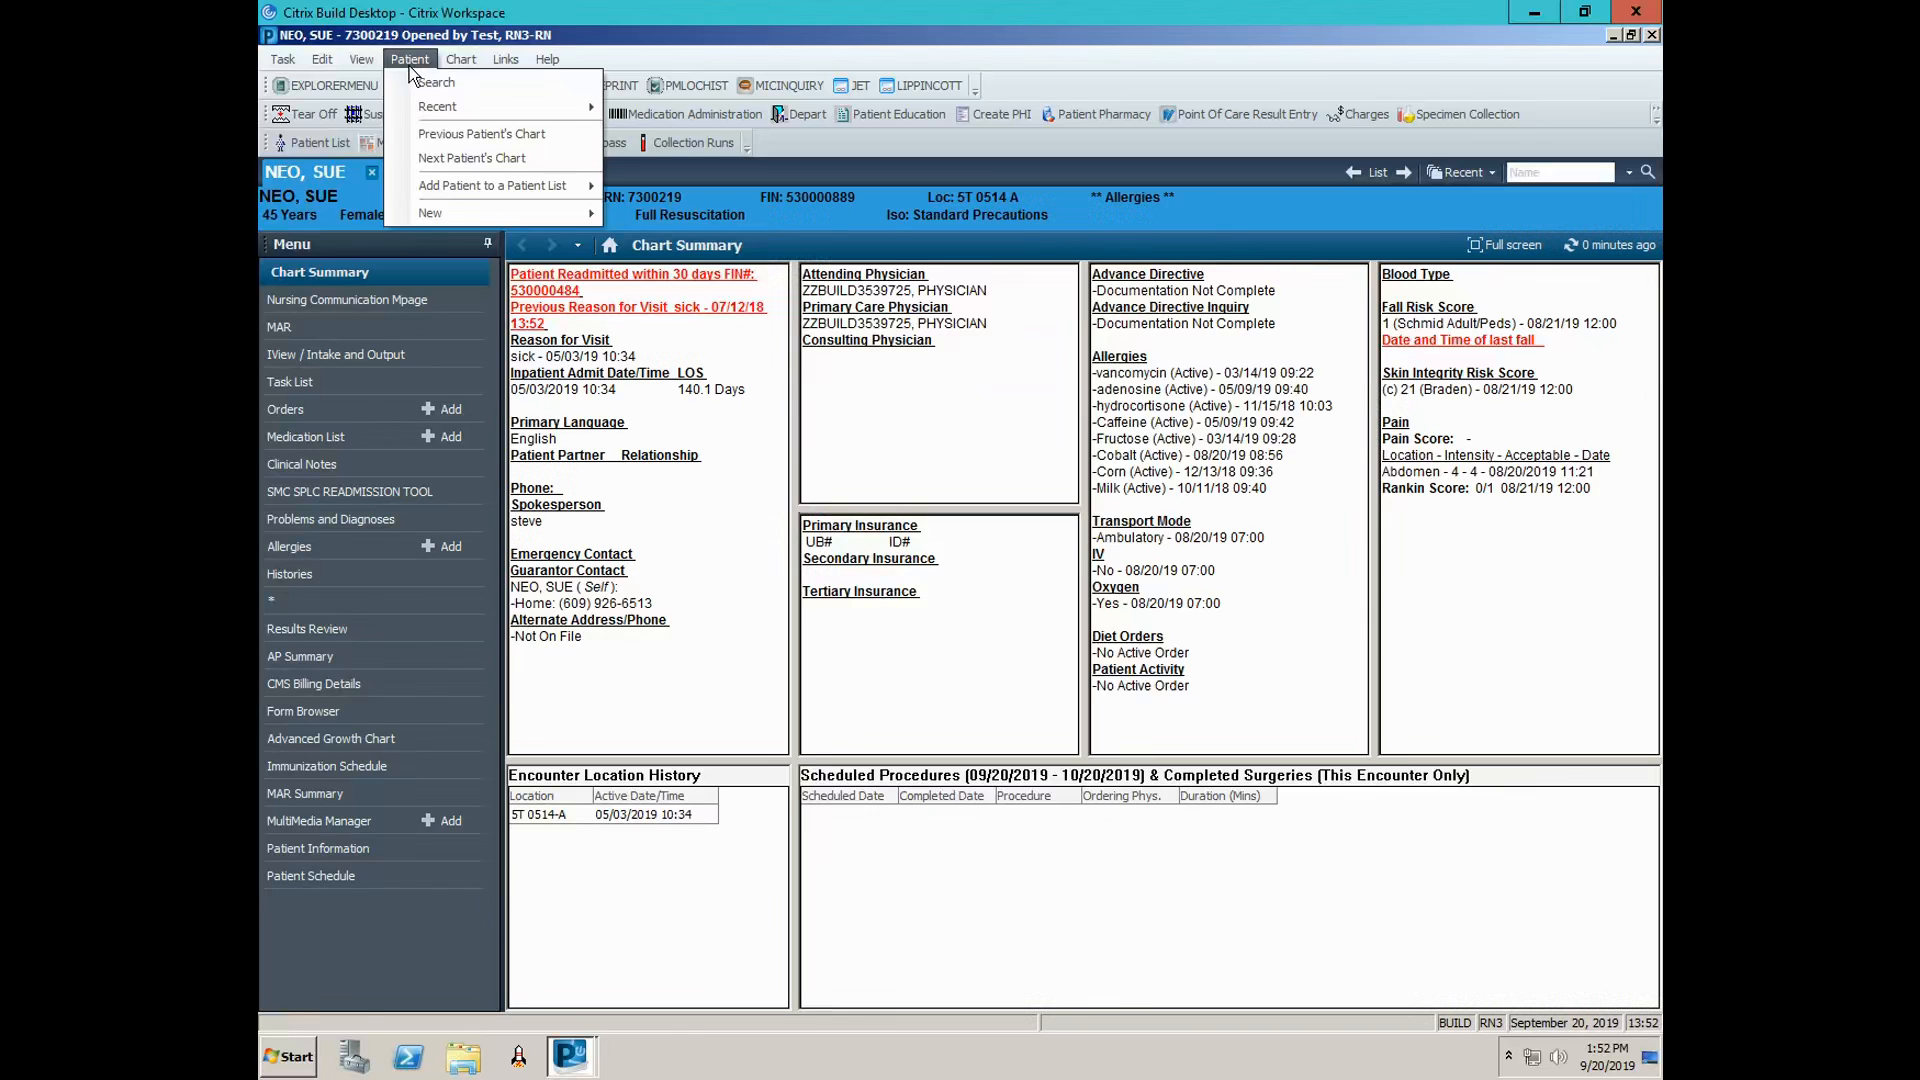
pyautogui.click(419, 84)
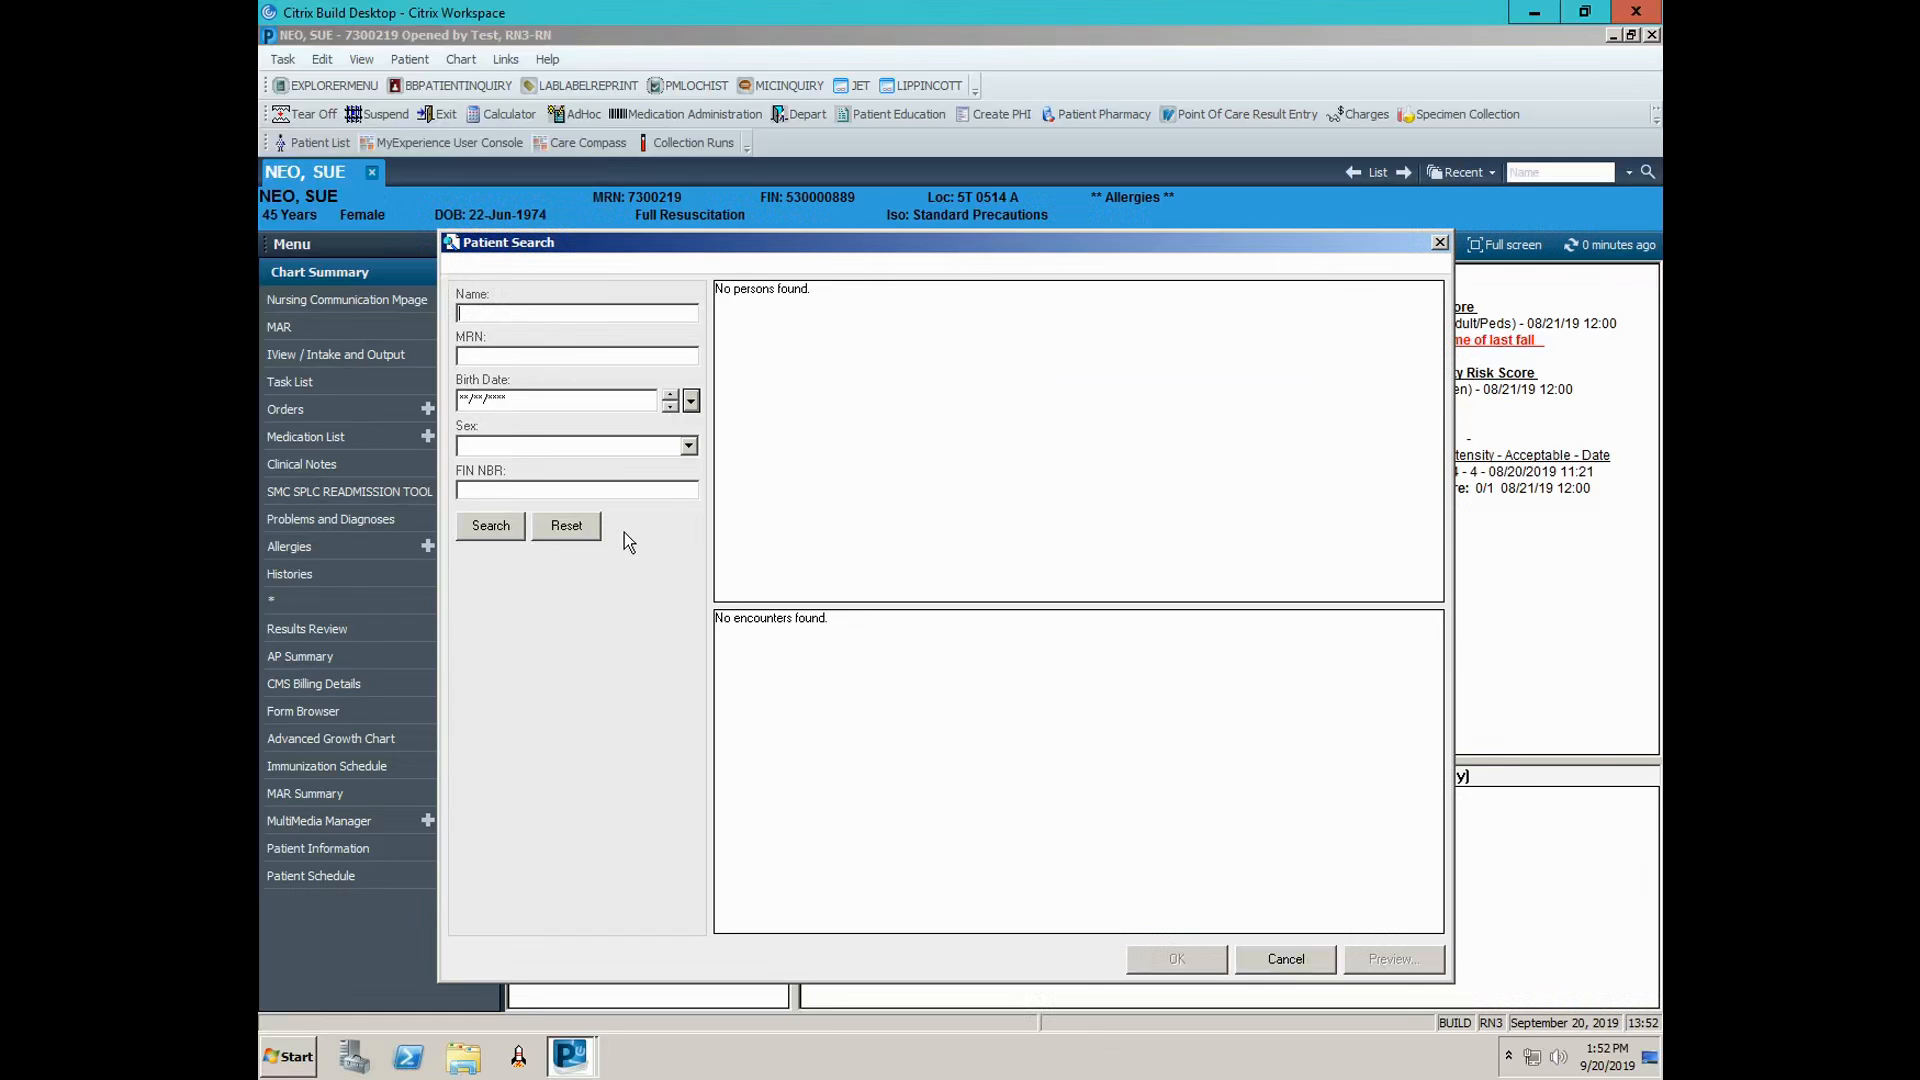
pyautogui.rightClick(503, 491)
pyautogui.click(538, 568)
pyautogui.click(497, 538)
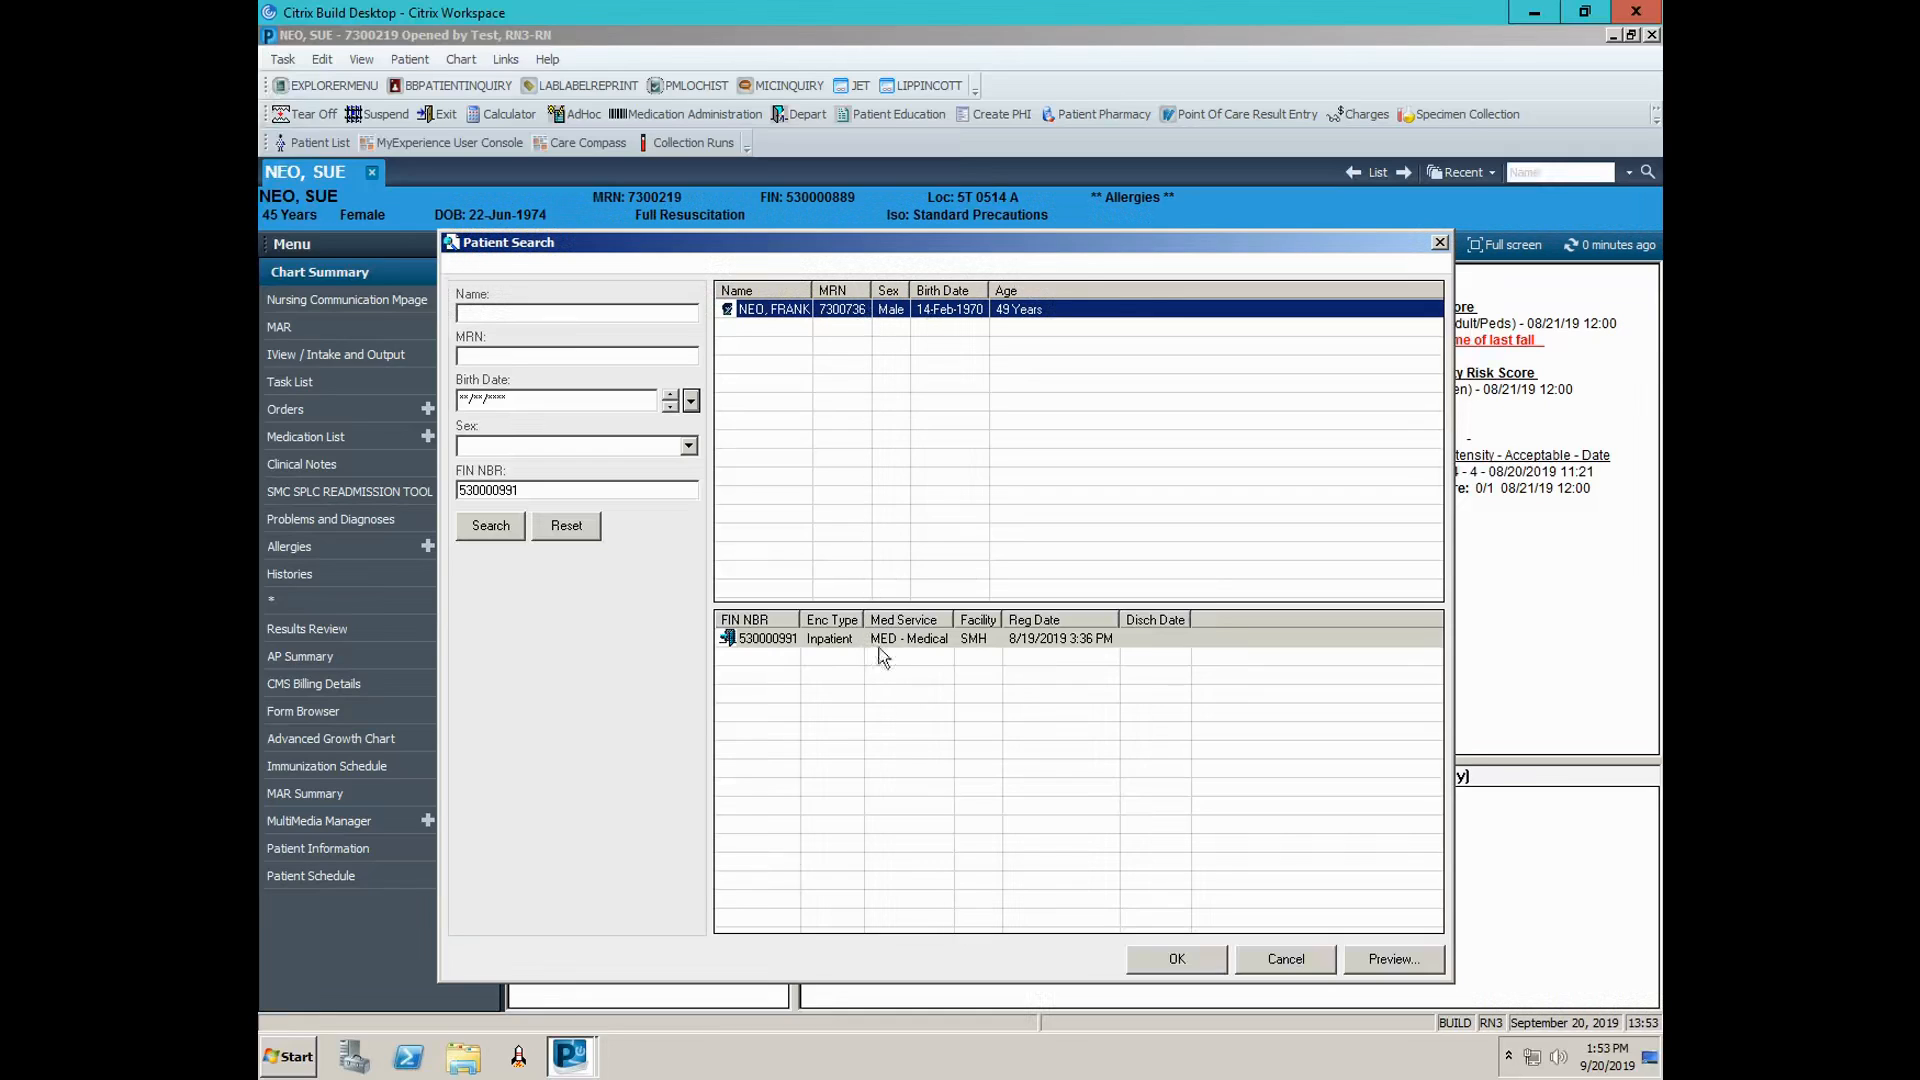
pyautogui.click(1172, 956)
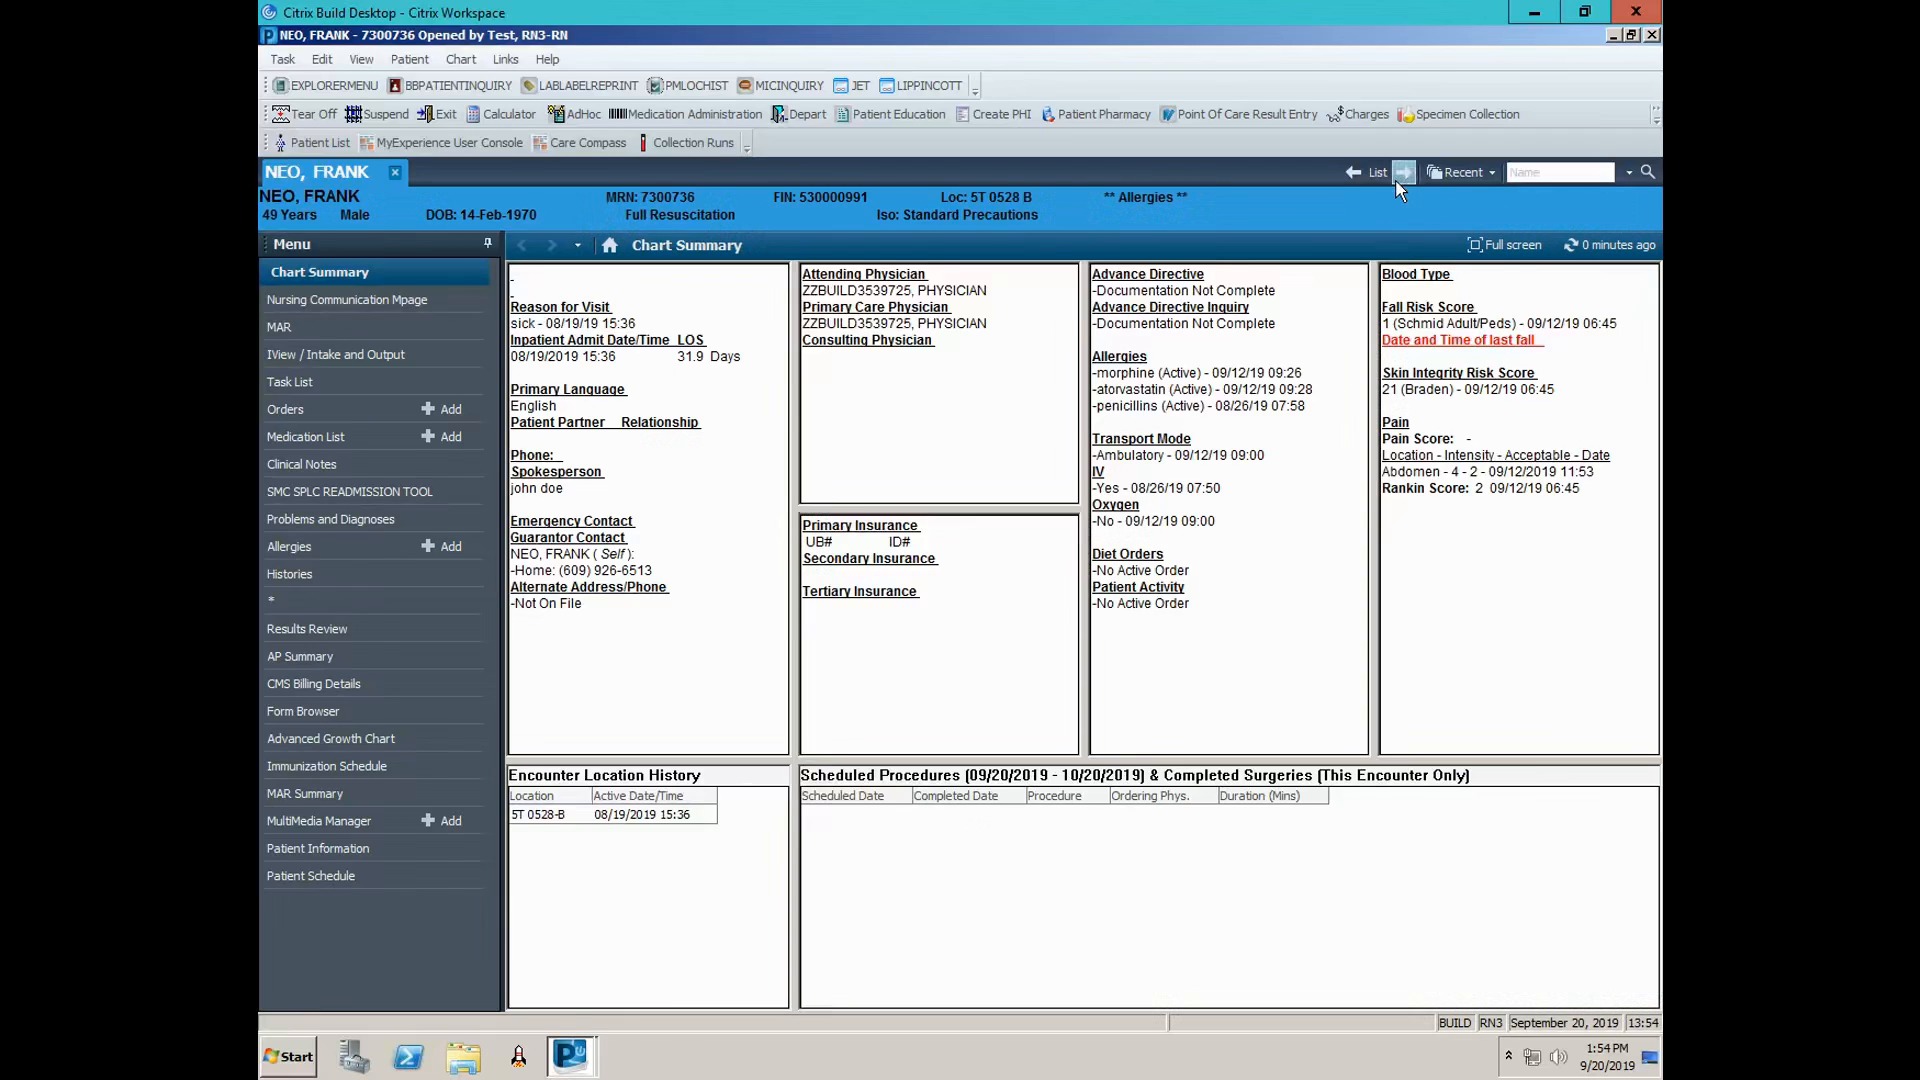
# Examine the recently opened patients and the quick patient search with its choice of search by MRN, Name or FIN
pyautogui.click(1494, 175)
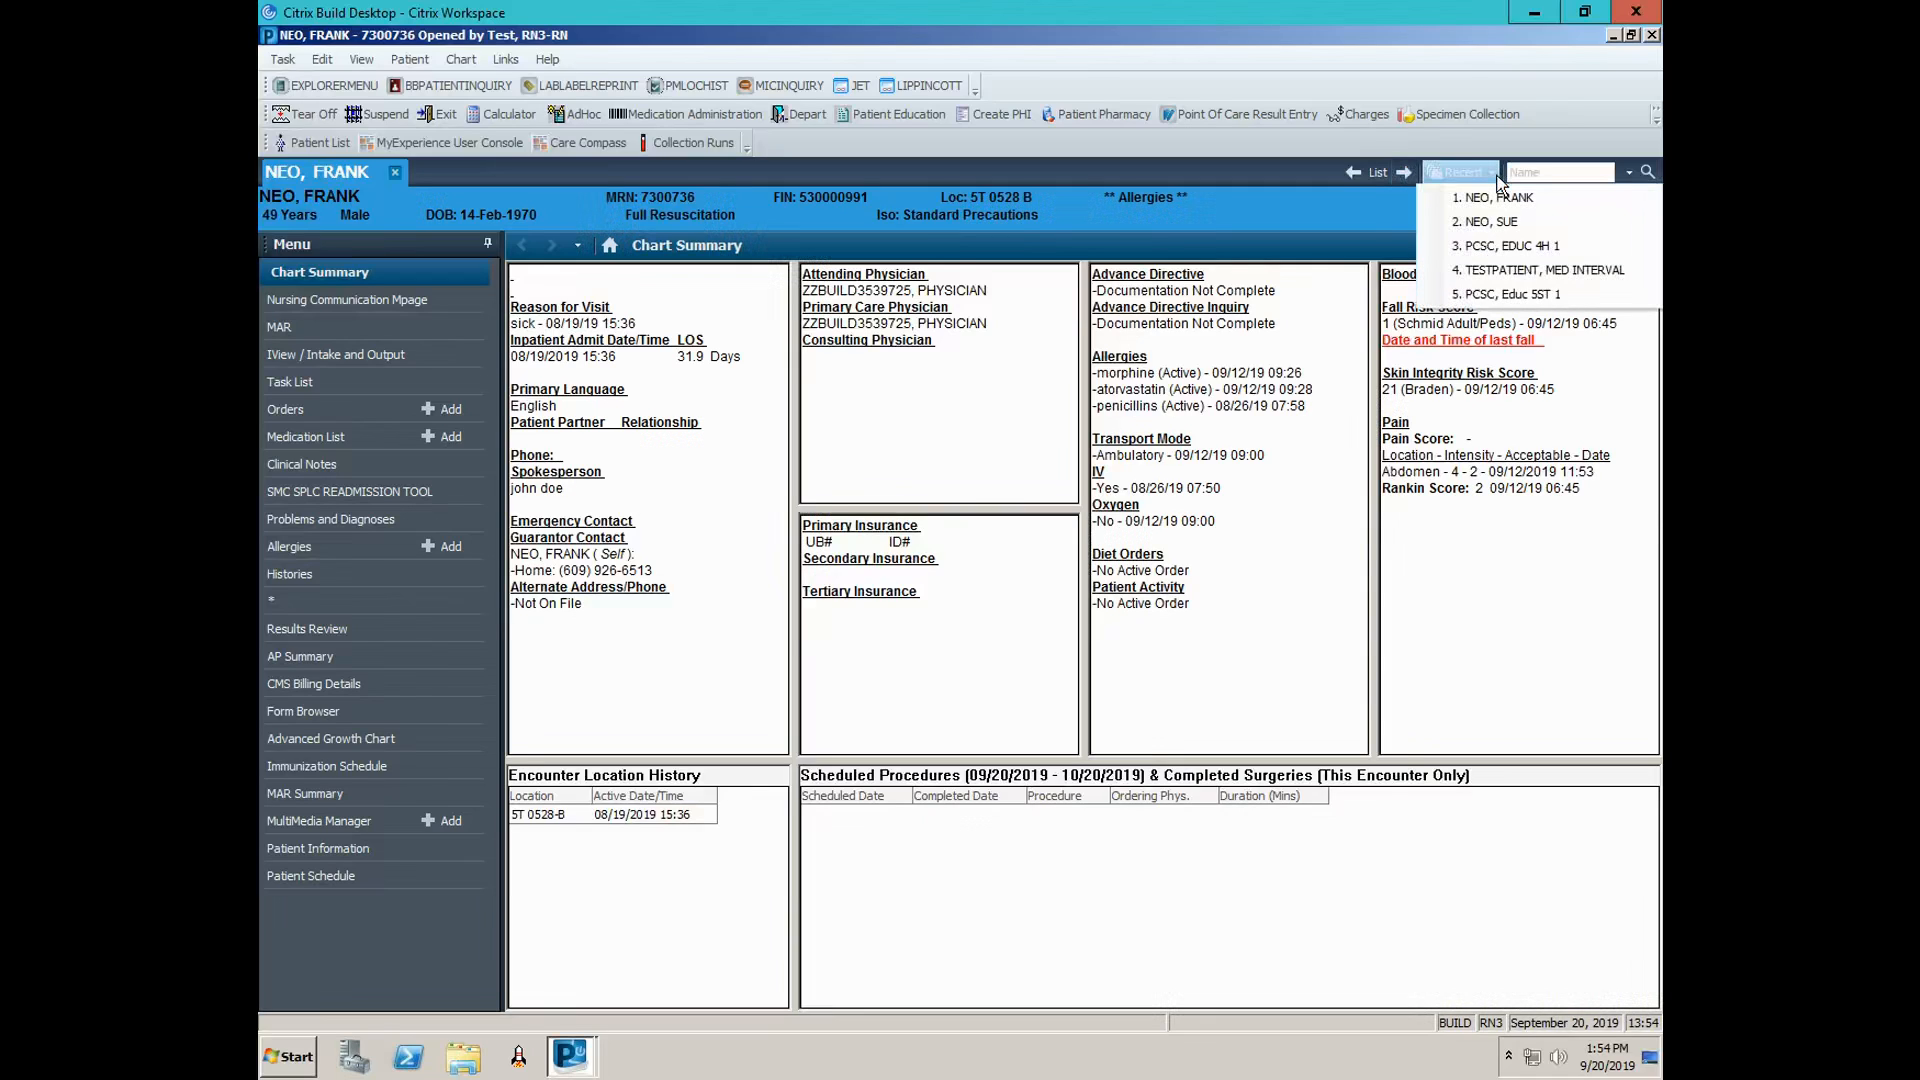
pyautogui.click(1531, 176)
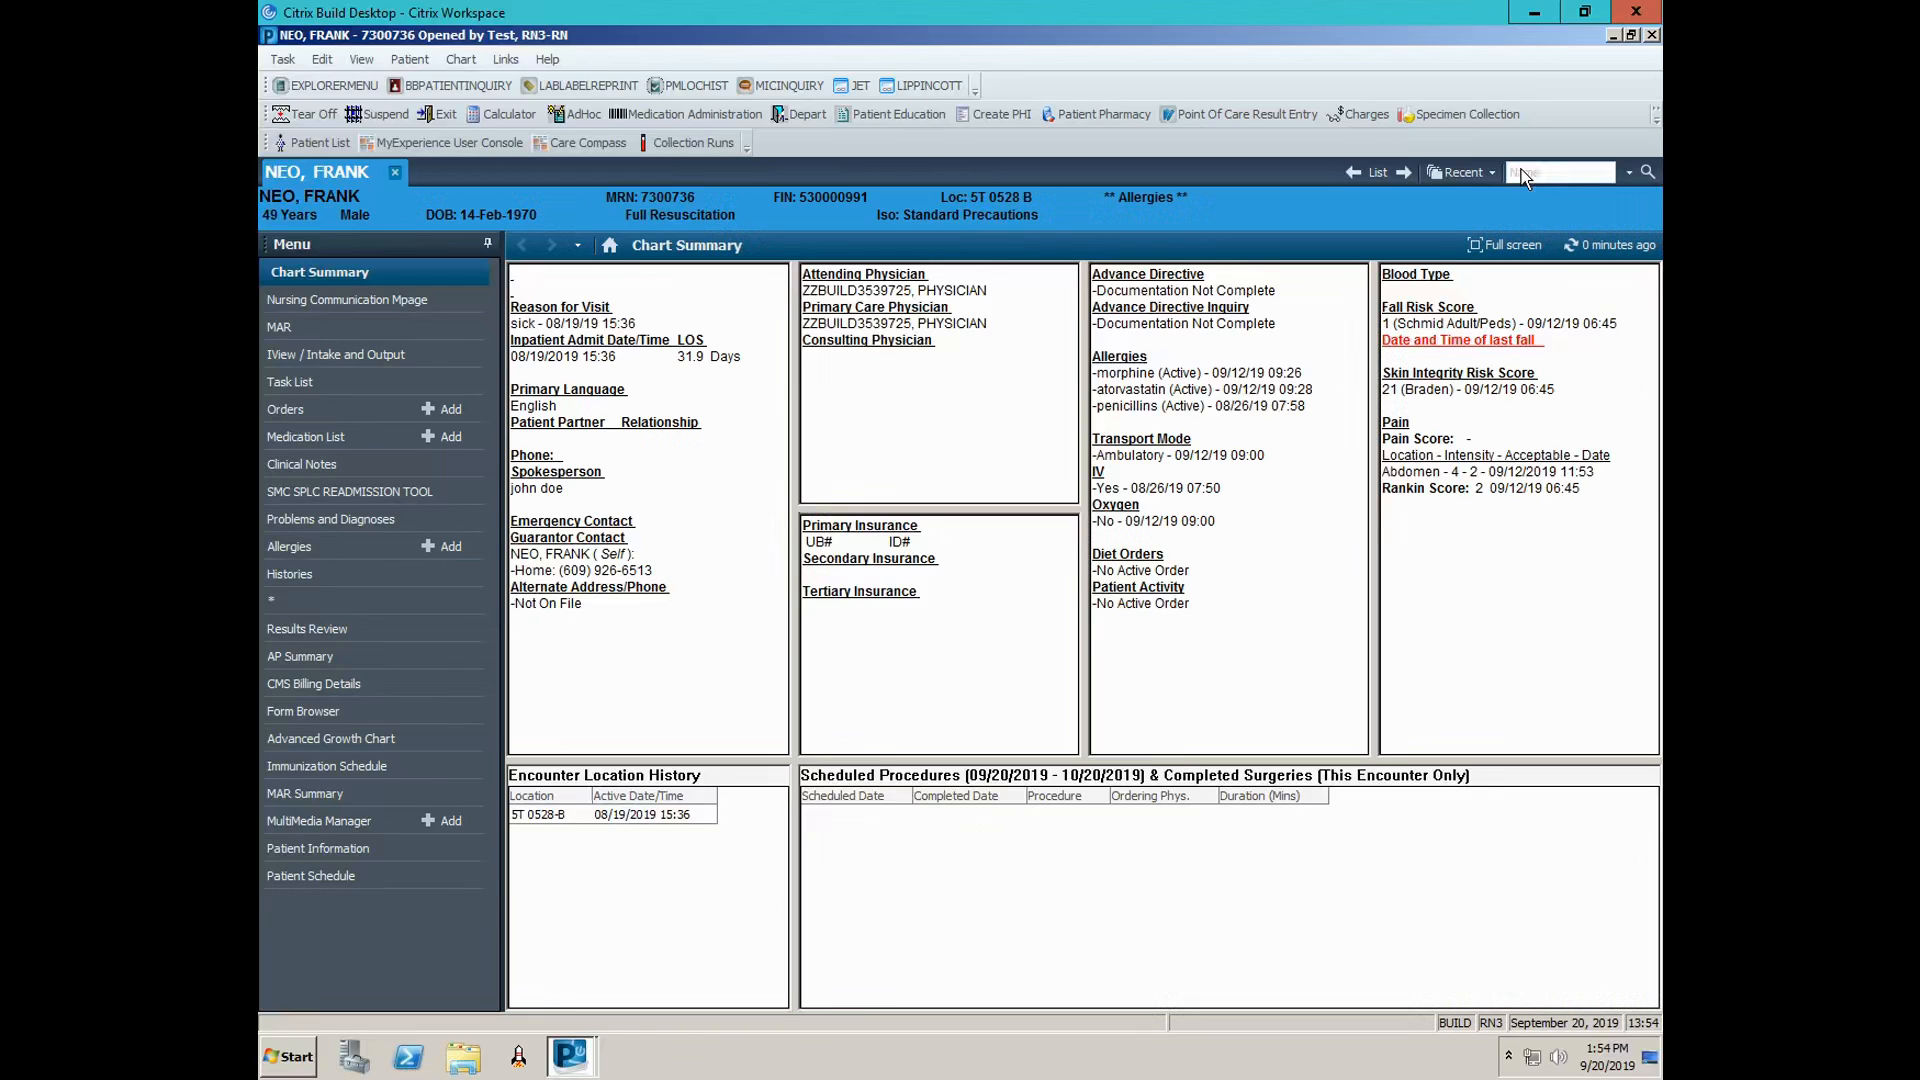
pyautogui.click(1632, 176)
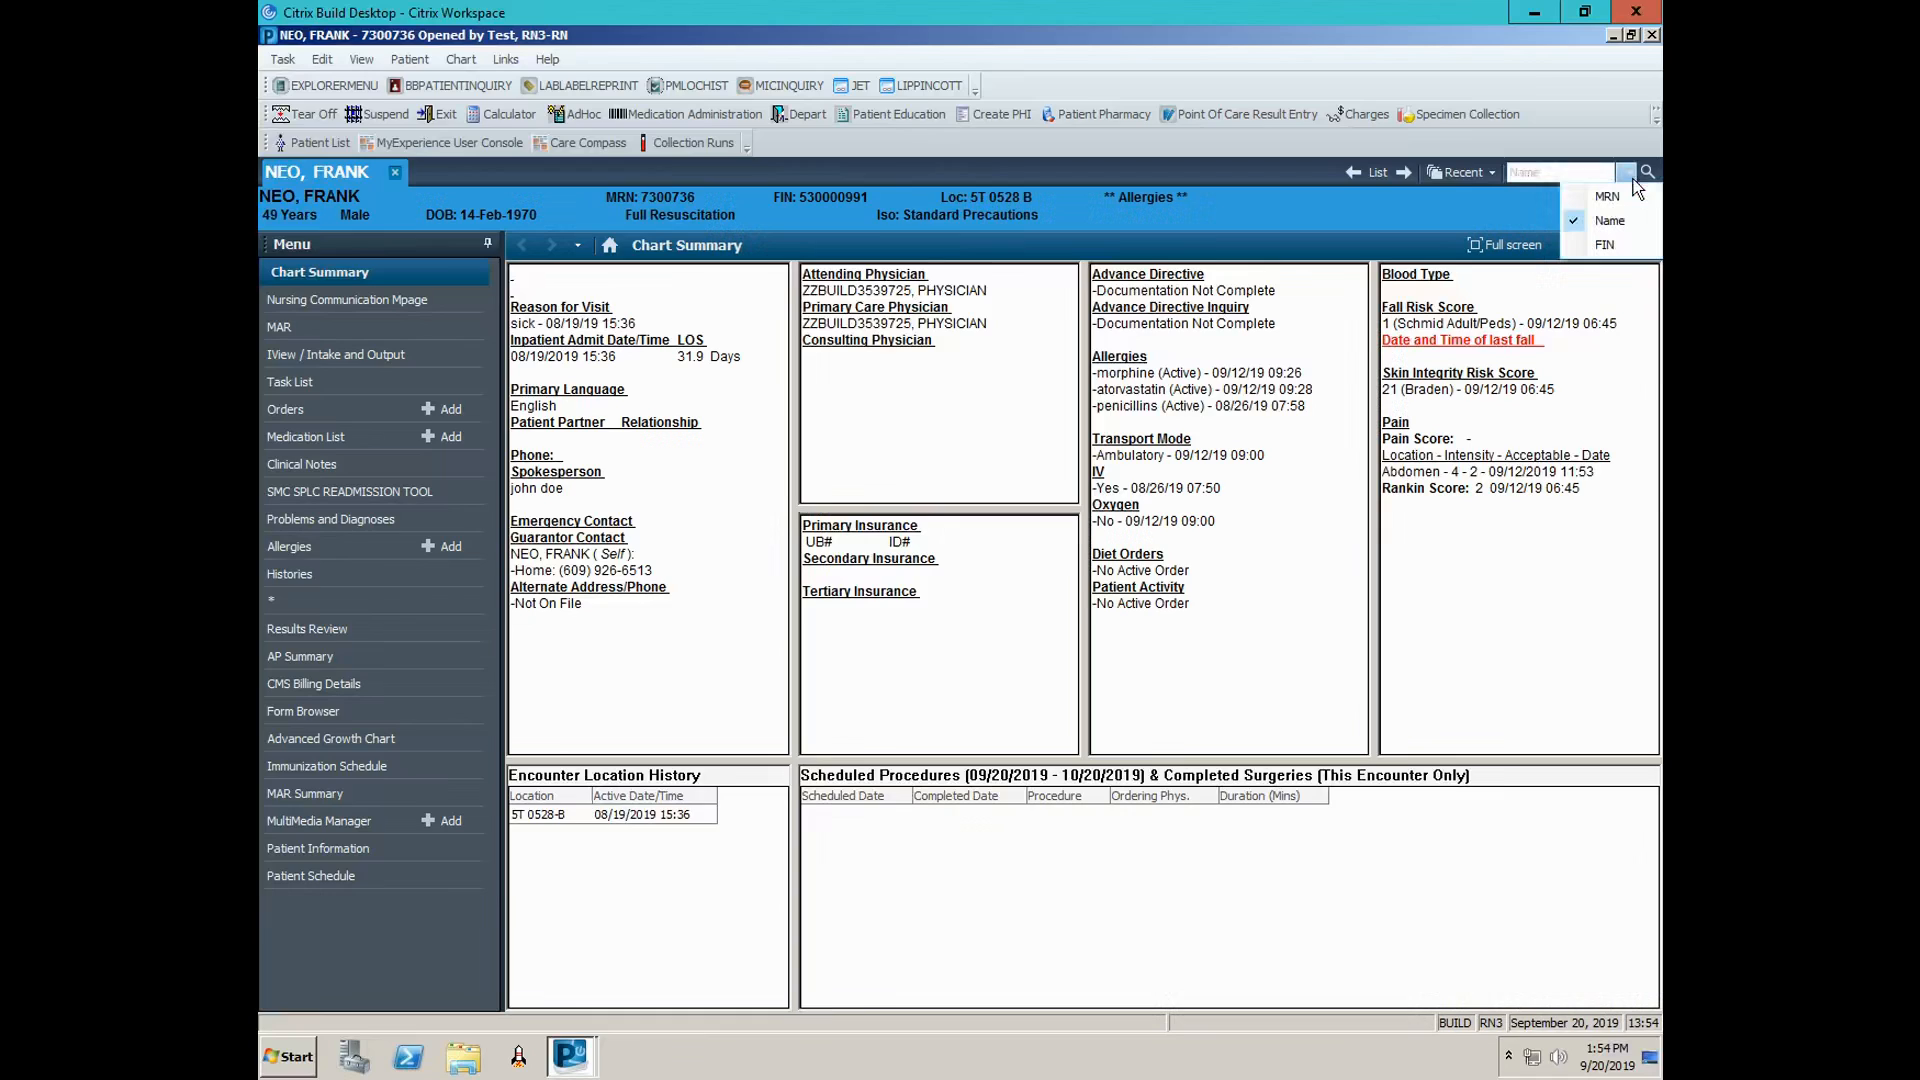
pyautogui.click(1634, 179)
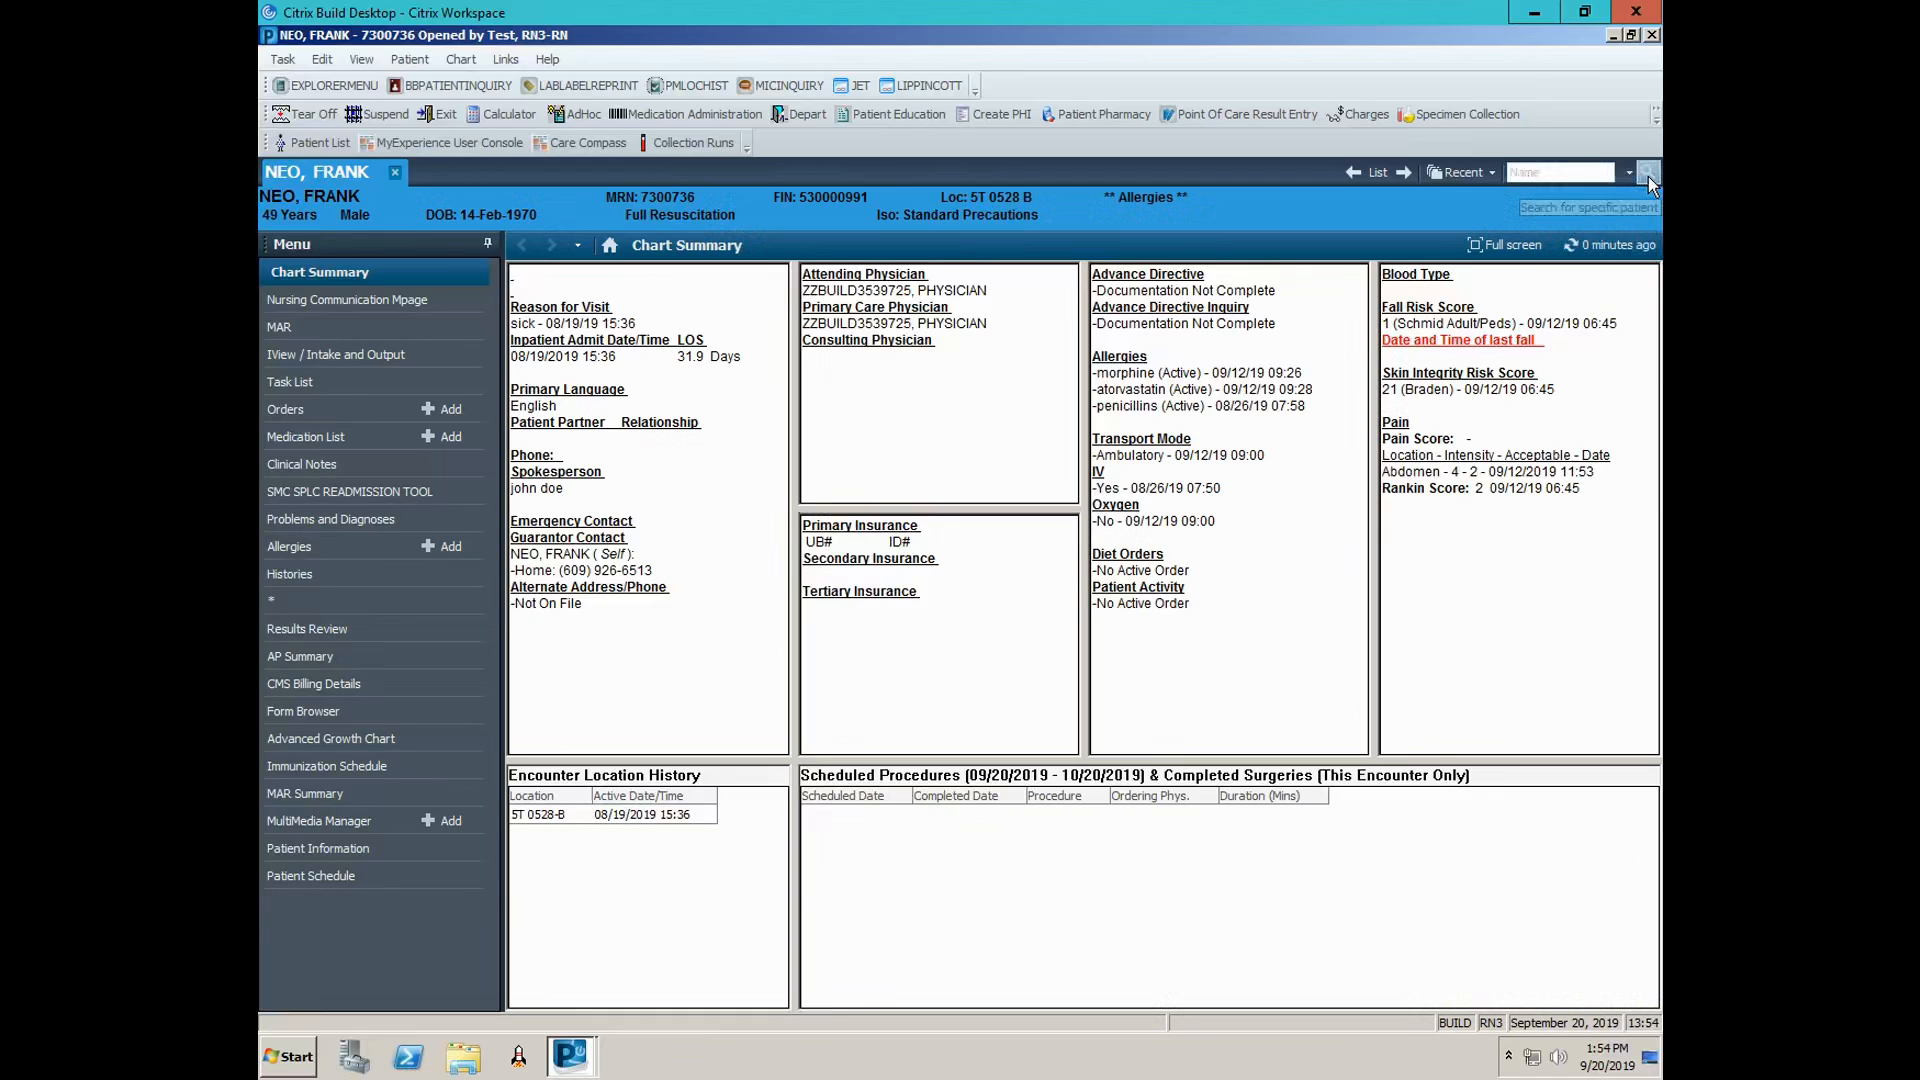
pyautogui.click(1648, 176)
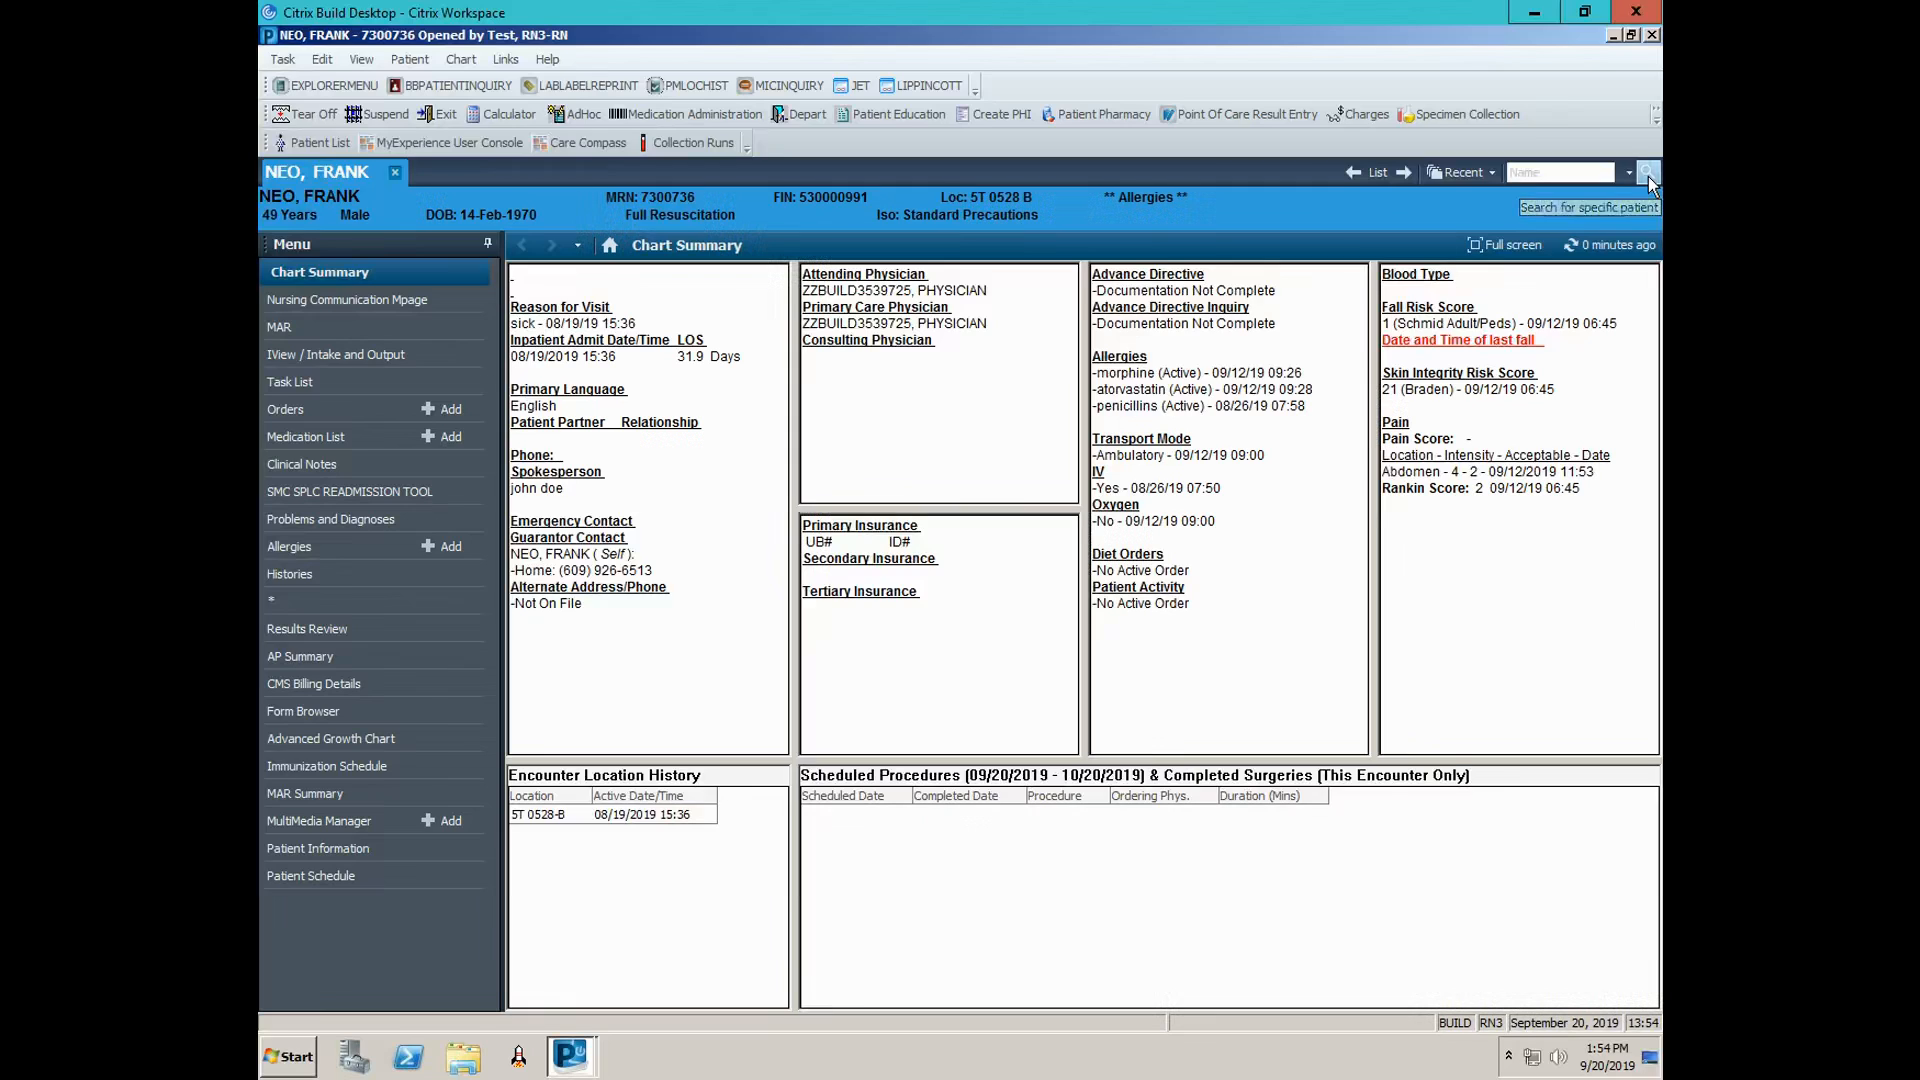